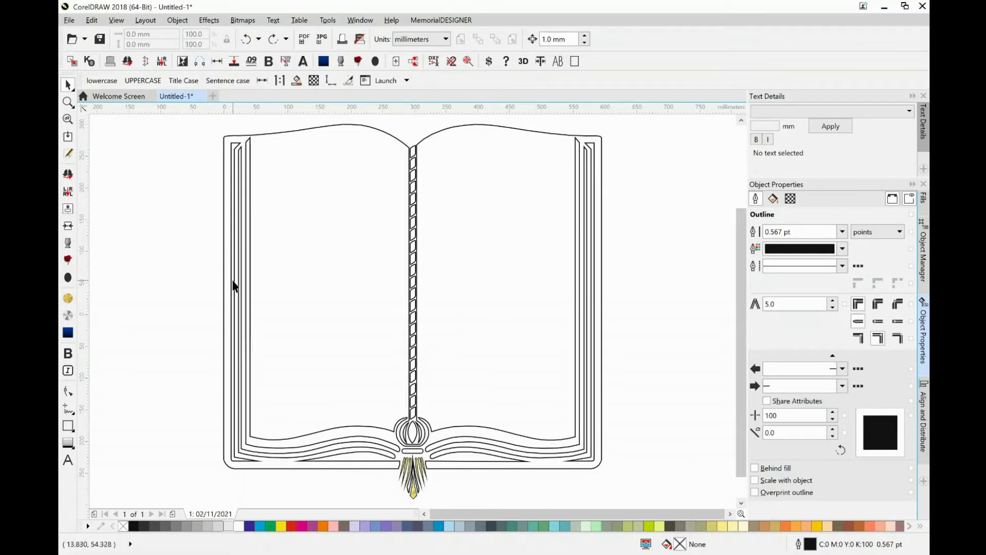
Apply the gold bitmap pattern fill to every object in the book drawing.
{"action": "key", "text": "ctrl+a"}
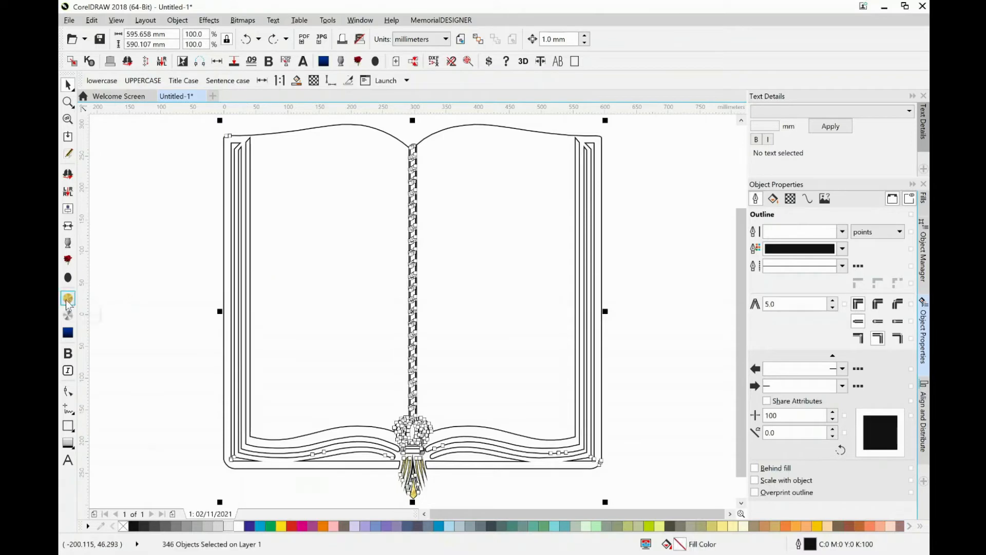
{"action": "left_click", "coordinate": [67, 301]}
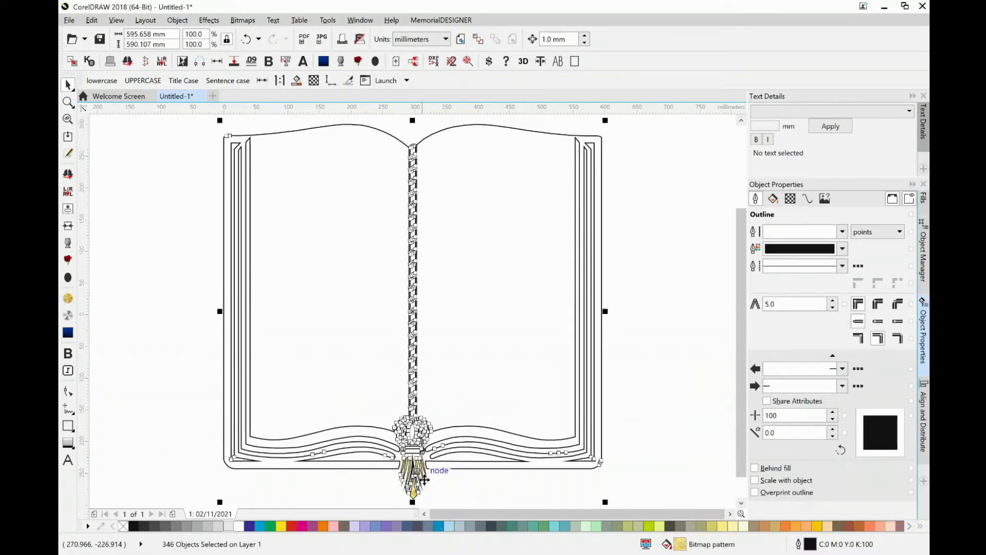
{"action": "left_click", "coordinate": [277, 491]}
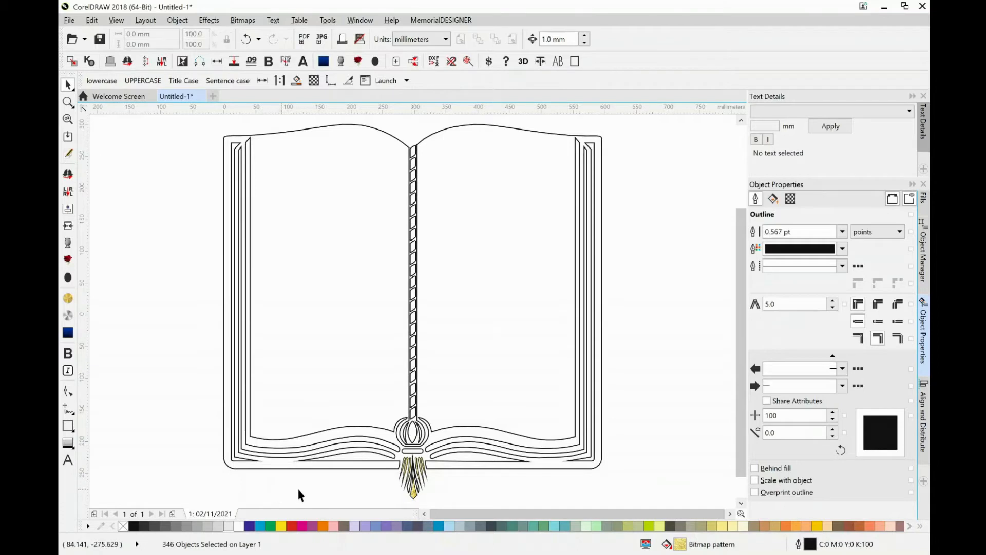
Remove the fill from every object in the book drawing.
{"action": "left_click", "coordinate": [260, 458]}
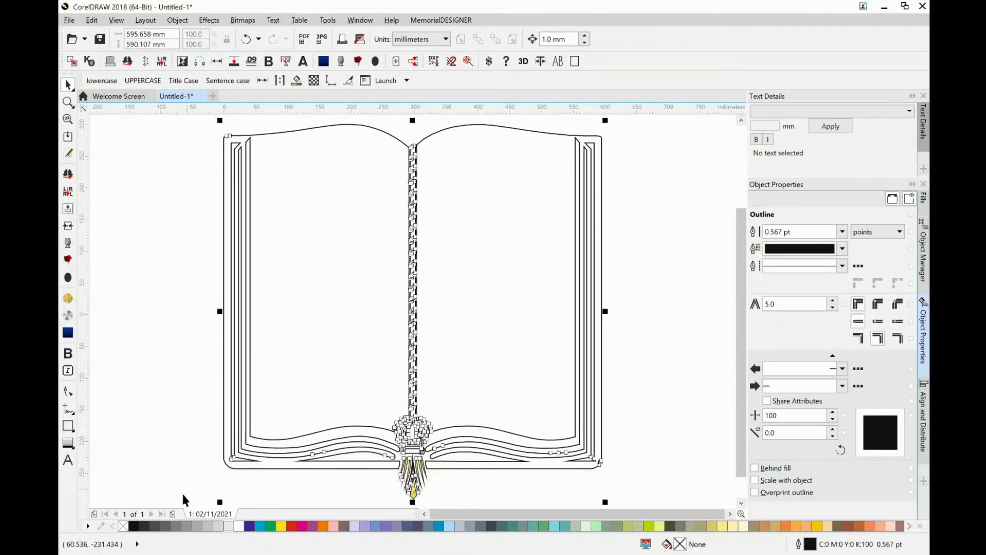
{"action": "left_click", "coordinate": [123, 526]}
{"action": "left_click", "coordinate": [128, 424]}
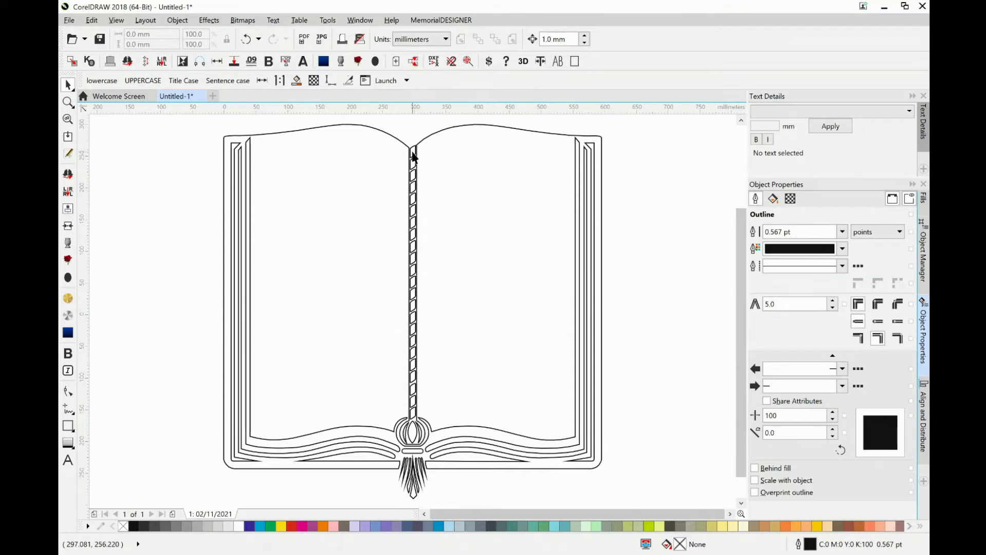
Examine the separate curve segments that make up the topmost rope link on the book's spine.
{"action": "scroll", "coordinate": [413, 155], "scroll_direction": "up", "scroll_amount": 6}
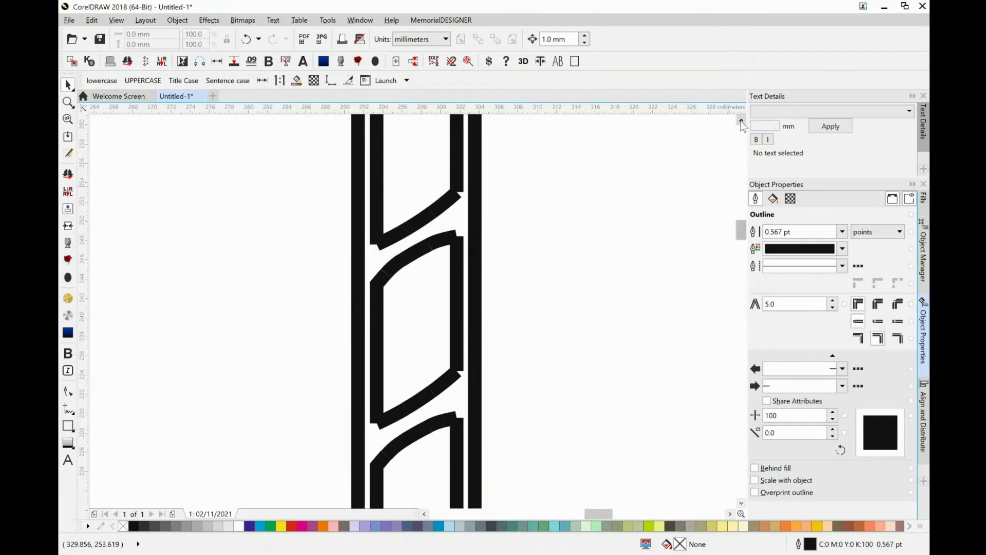
{"action": "scroll", "coordinate": [741, 124], "scroll_direction": "up", "scroll_amount": 5}
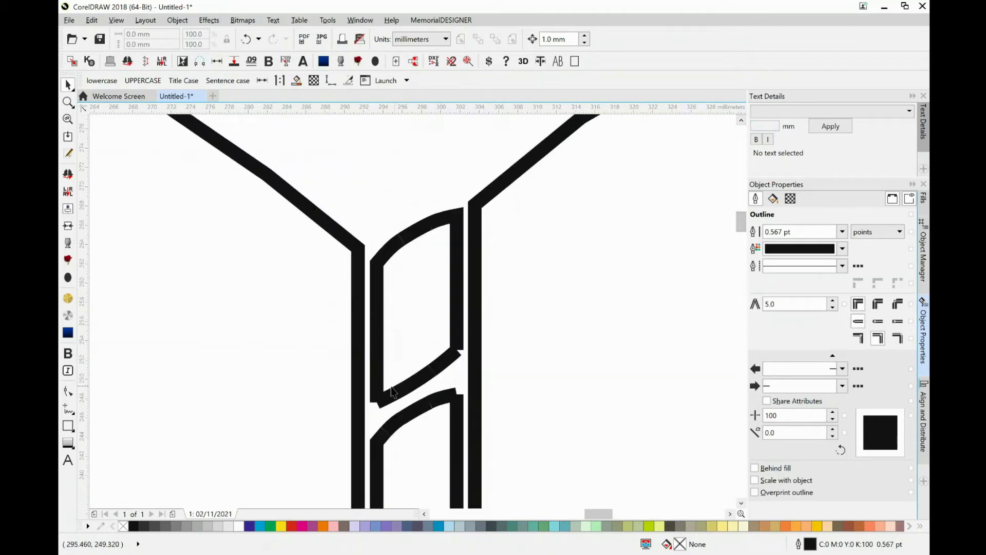
{"action": "left_click", "coordinate": [394, 247]}
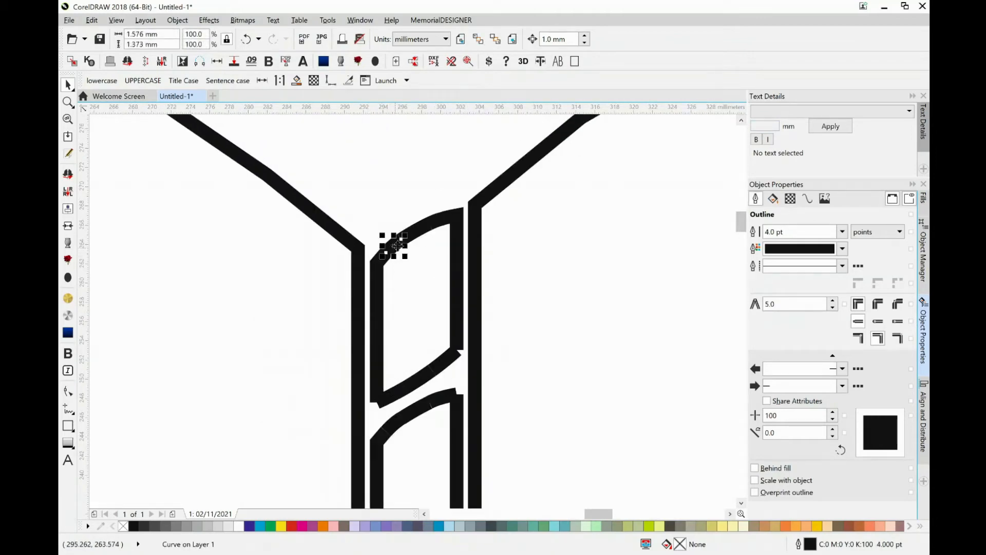
{"action": "left_click", "coordinate": [424, 231]}
{"action": "left_click", "coordinate": [441, 222]}
{"action": "left_click", "coordinate": [457, 219]}
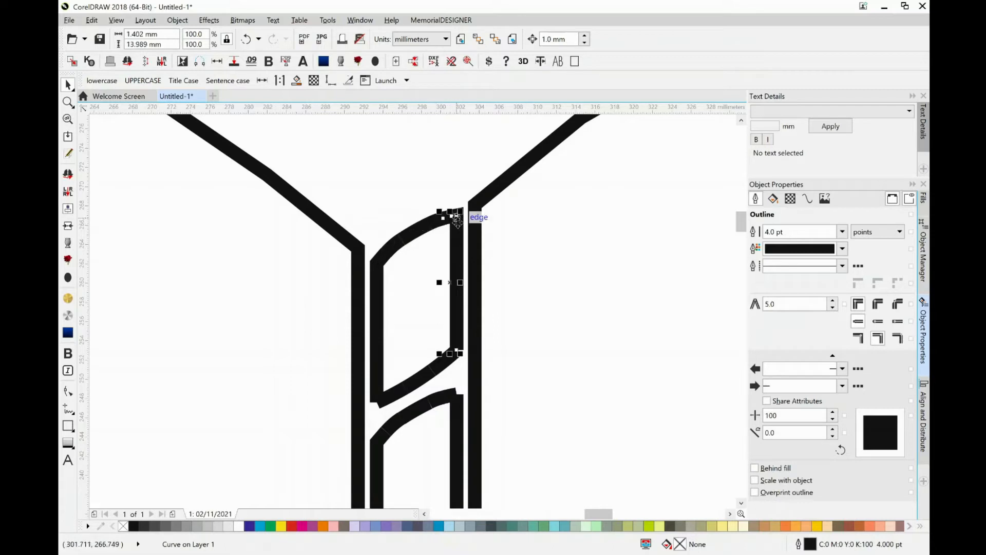
{"action": "left_click", "coordinate": [451, 354]}
{"action": "left_click", "coordinate": [411, 382]}
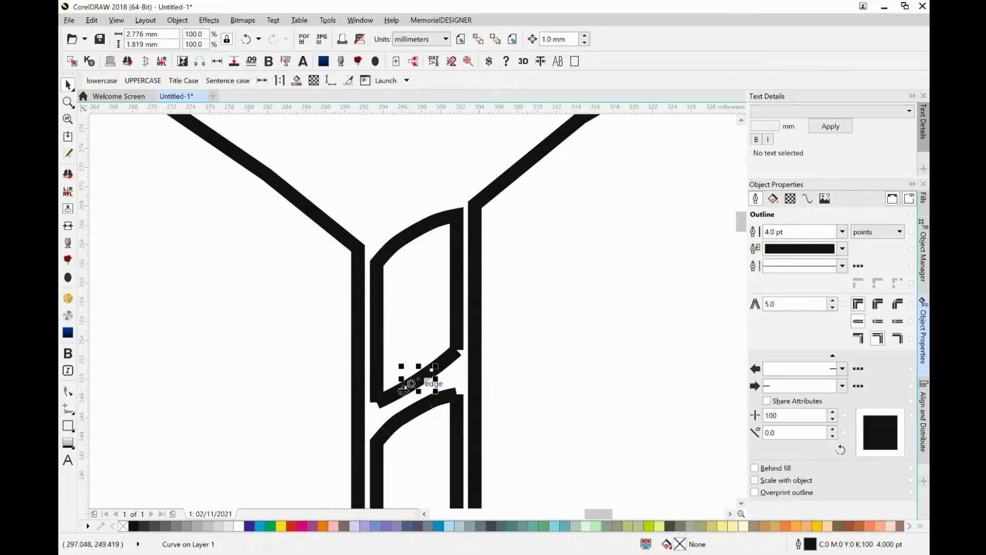
{"action": "left_click", "coordinate": [384, 403]}
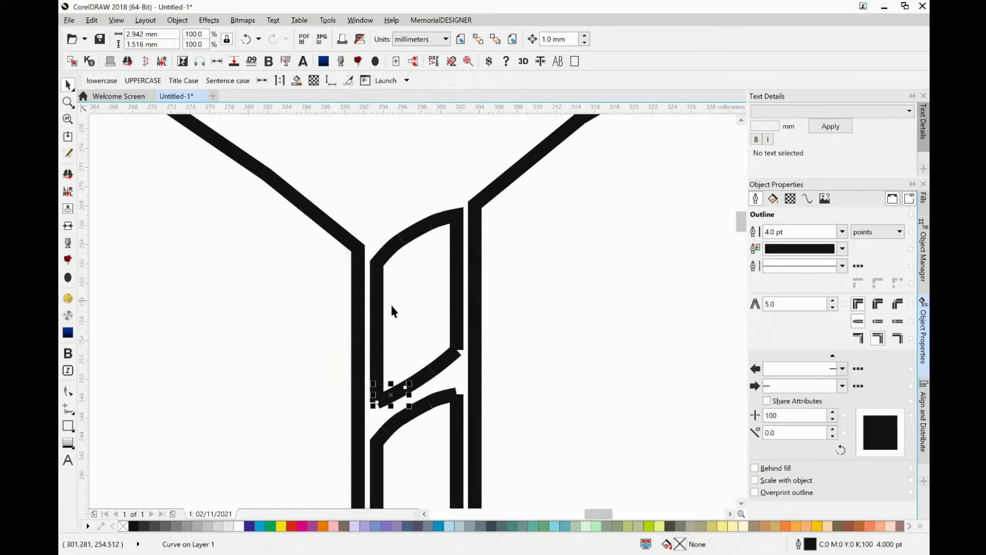
Combine the topmost rope link's arc, right side and lower edge segments into one curve, leaving out its left side.
{"action": "left_click_drag", "start_coordinate": [346, 167], "coordinate": [477, 391]}
{"action": "left_click", "coordinate": [388, 399], "text": "shift"}
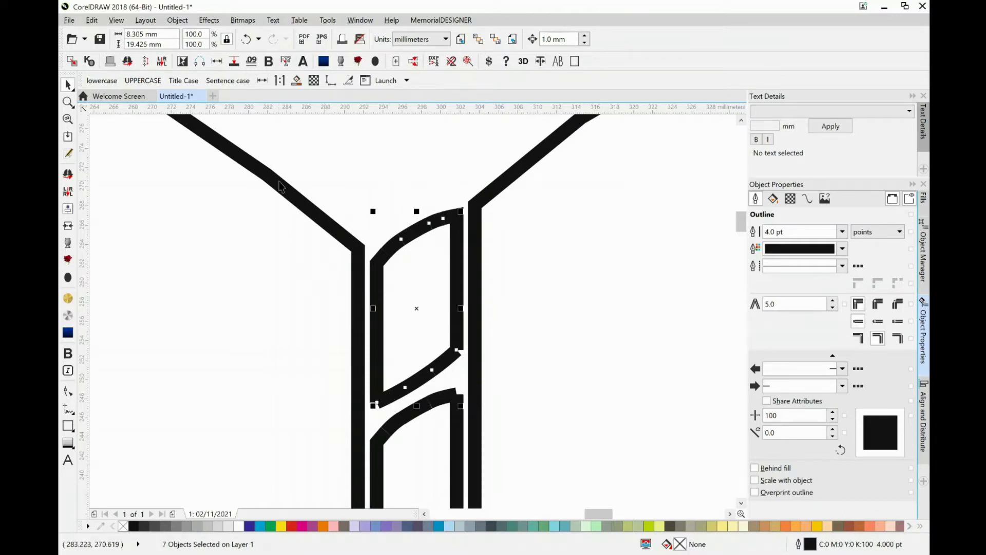
{"action": "left_click", "coordinate": [178, 20]}
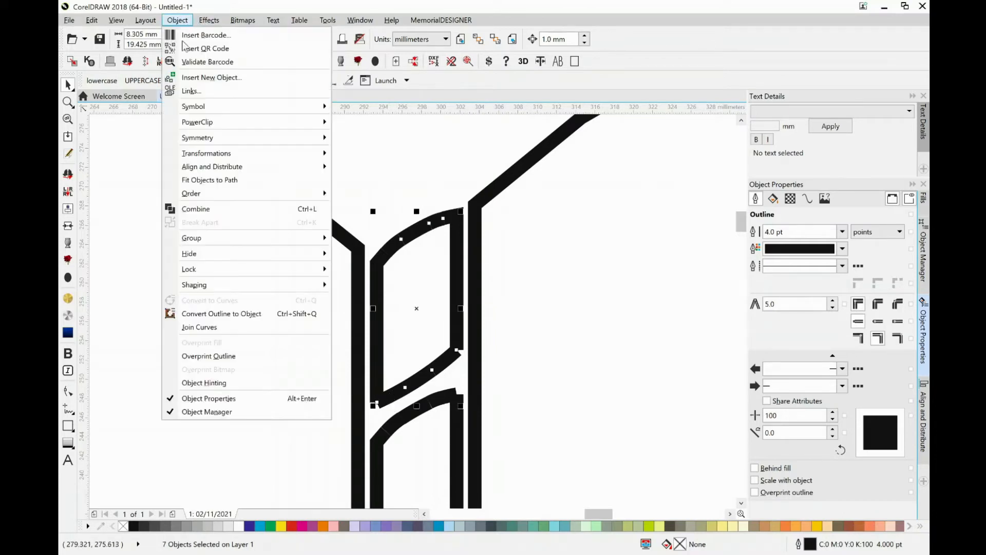
{"action": "left_click", "coordinate": [189, 211]}
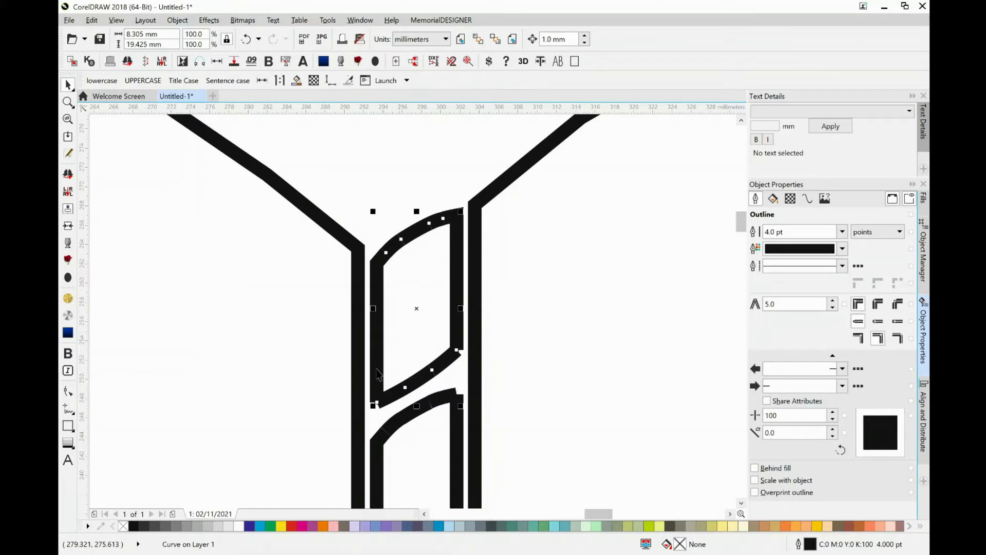
Start node editing on the combined link curve with the Shape tool and display the Property Bar.
{"action": "left_click", "coordinate": [68, 391]}
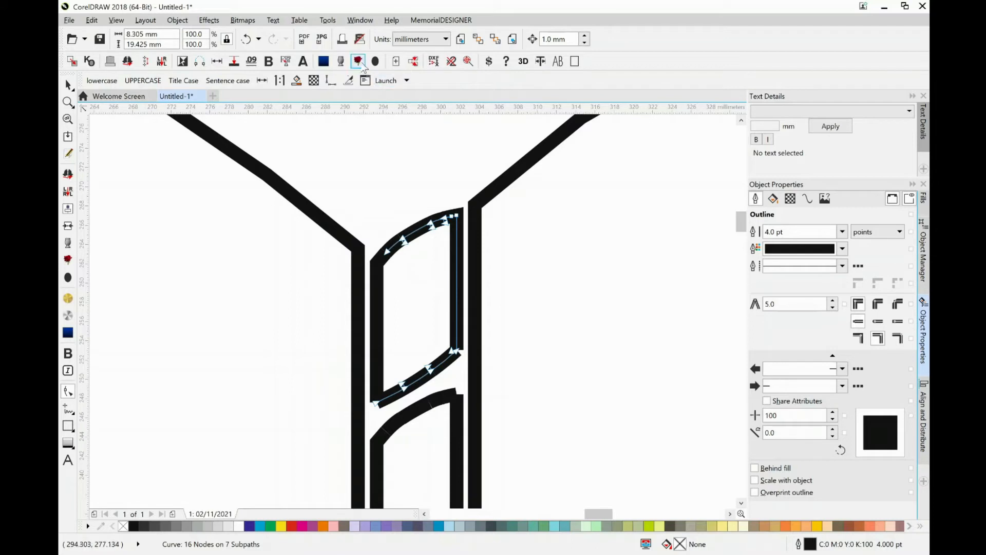
{"action": "right_click", "coordinate": [362, 66]}
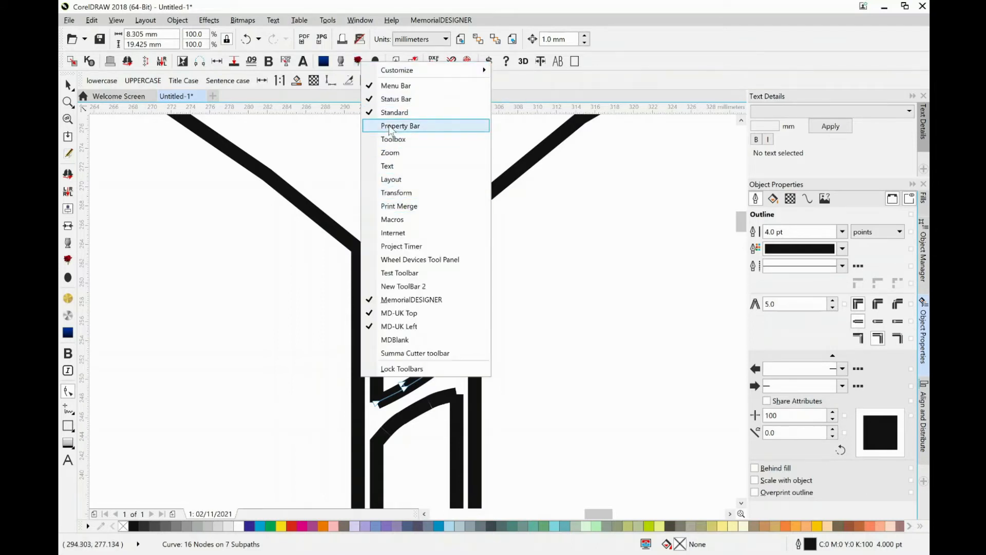
{"action": "left_click", "coordinate": [389, 127]}
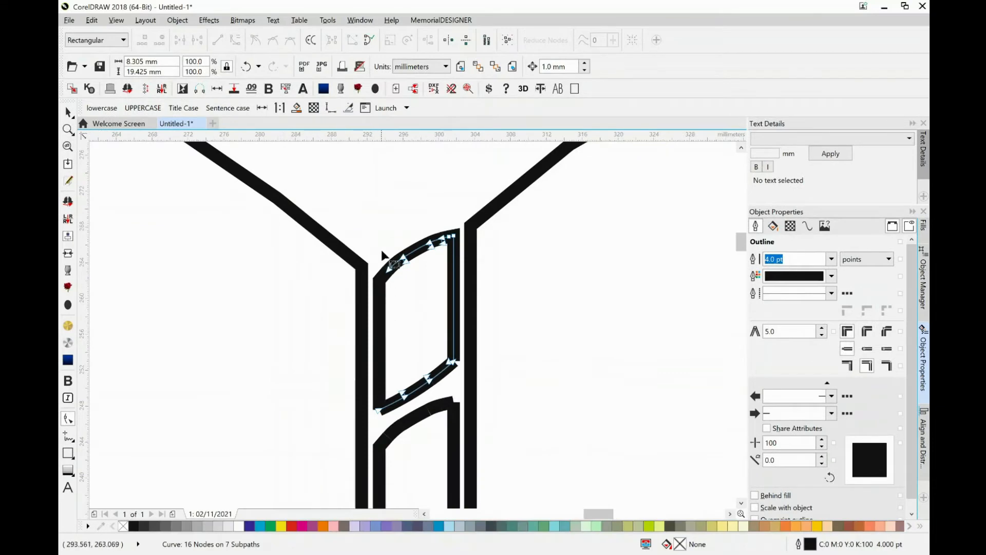
Join the overlapping end nodes at the three breaks along the link's upper arc.
{"action": "left_click_drag", "start_coordinate": [394, 247], "coordinate": [414, 272]}
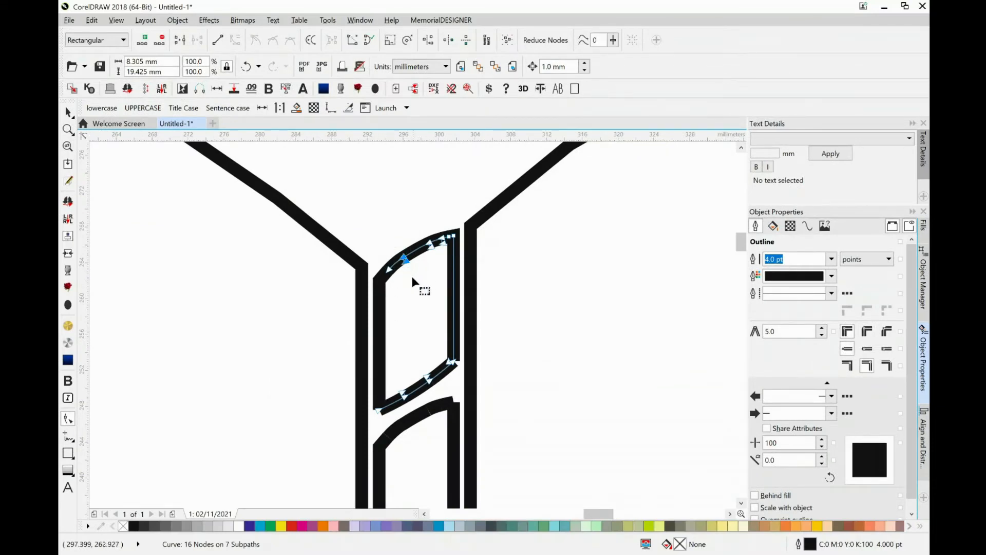
{"action": "left_click", "coordinate": [180, 41]}
{"action": "left_click_drag", "start_coordinate": [421, 232], "coordinate": [438, 260]}
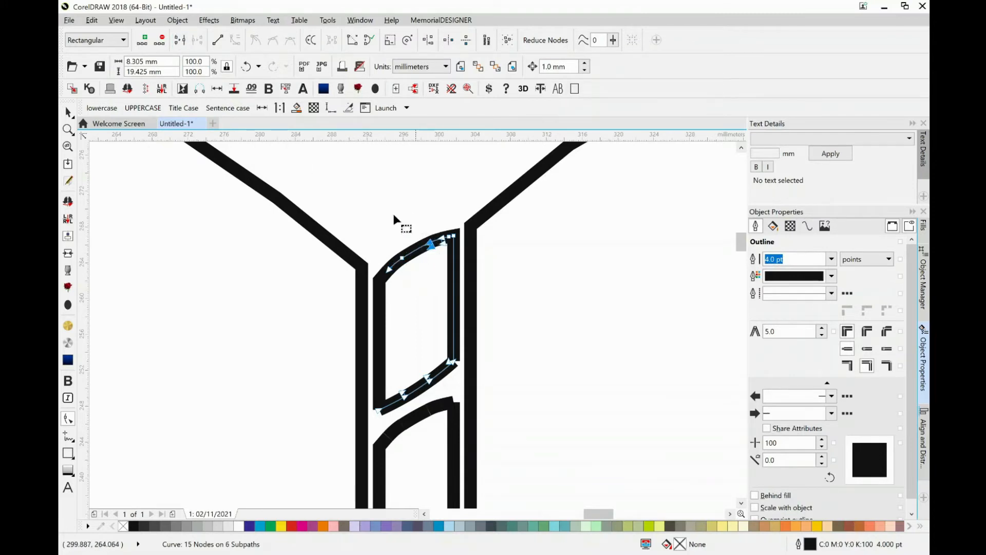
{"action": "left_click", "coordinate": [182, 42]}
{"action": "left_click_drag", "start_coordinate": [439, 226], "coordinate": [447, 254]}
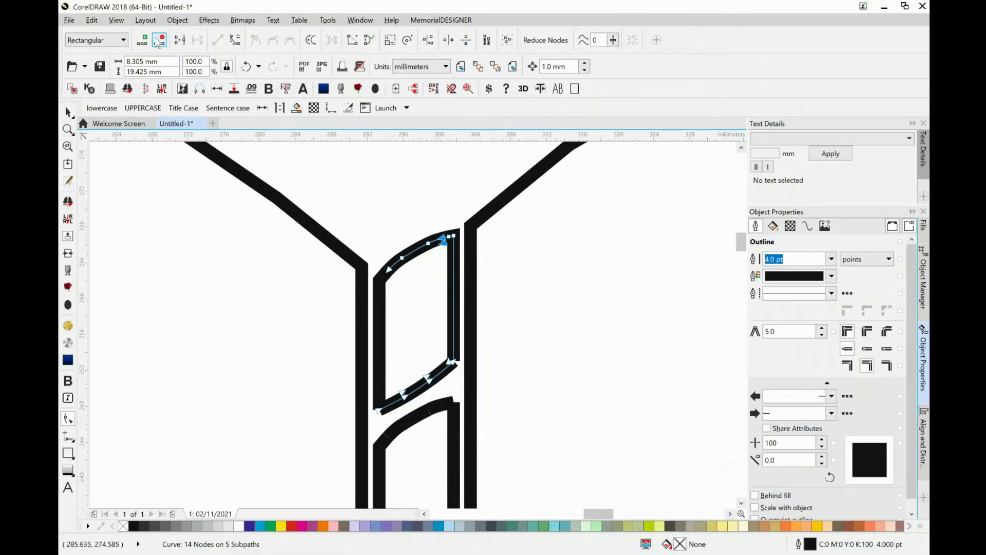
{"action": "left_click", "coordinate": [182, 39]}
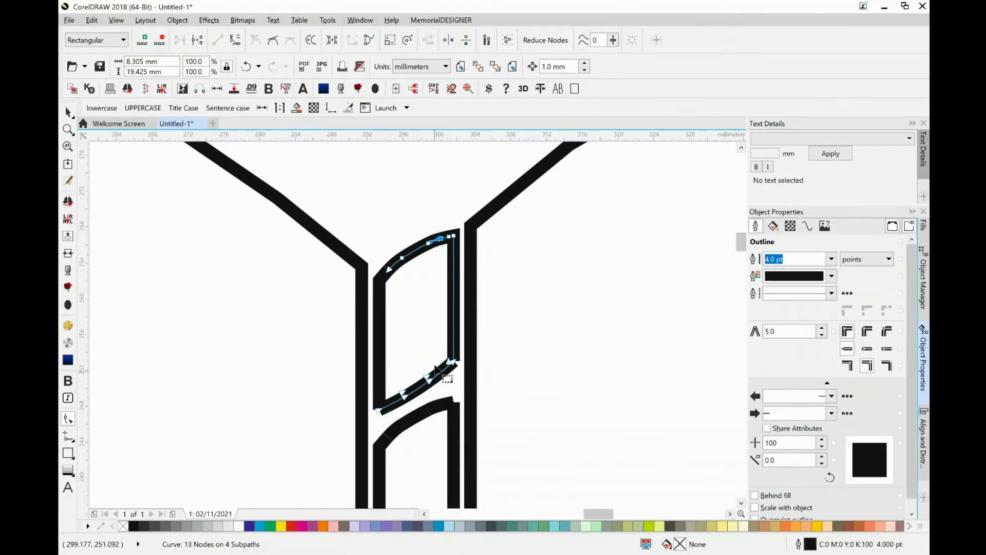
Join the overlapping end nodes at the link's lower-right corner and at the two breaks along its lower edge.
{"action": "left_click_drag", "start_coordinate": [457, 371], "coordinate": [458, 371]}
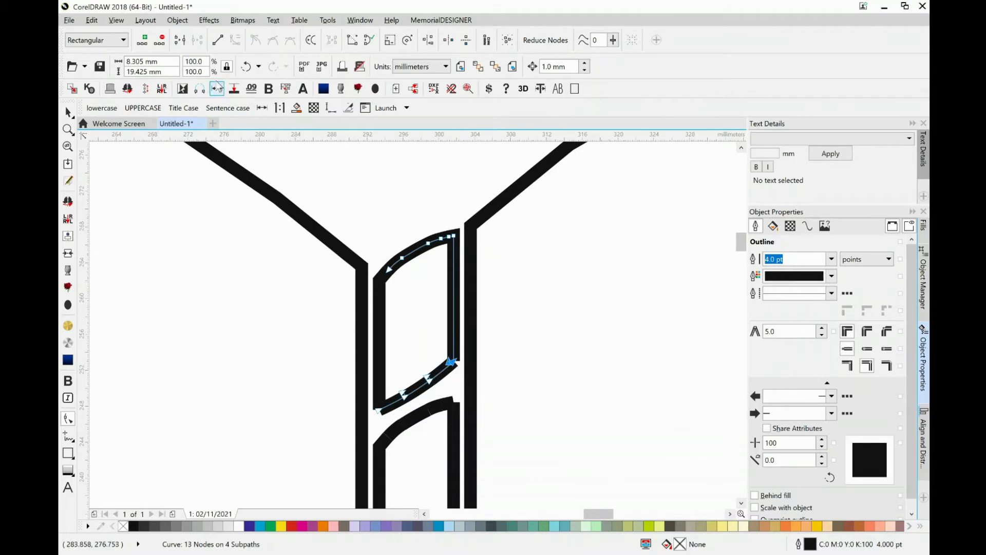
{"action": "left_click", "coordinate": [185, 40]}
{"action": "left_click", "coordinate": [428, 378]}
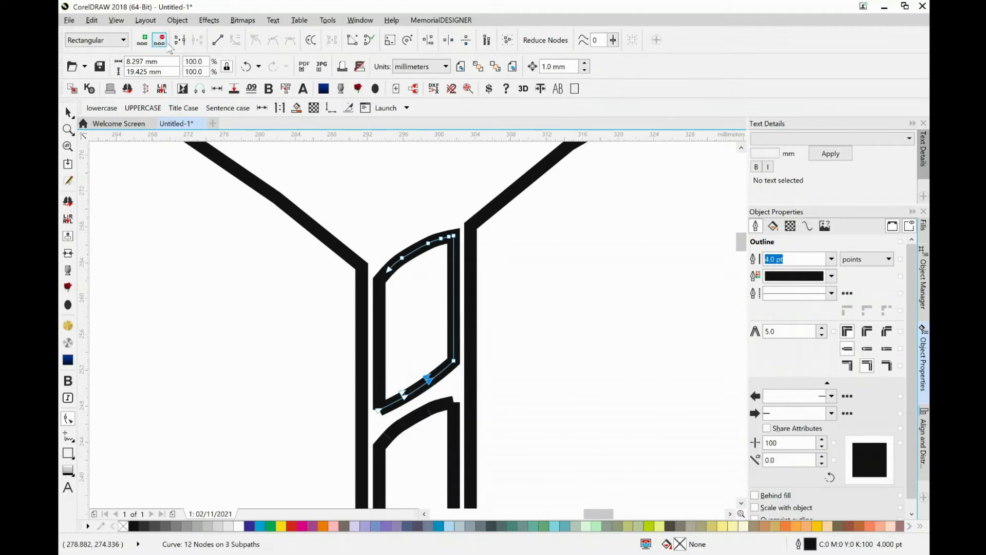
{"action": "left_click", "coordinate": [179, 40]}
{"action": "left_click_drag", "start_coordinate": [396, 380], "coordinate": [411, 410]}
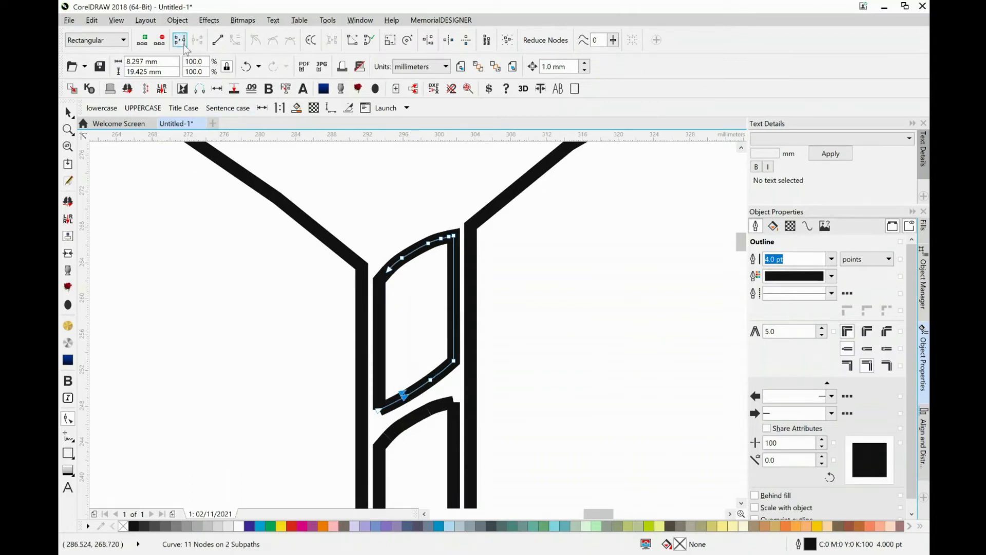
{"action": "left_click", "coordinate": [181, 41]}
Combine the link's separate left side with the joined curve.
{"action": "left_click", "coordinate": [69, 112]}
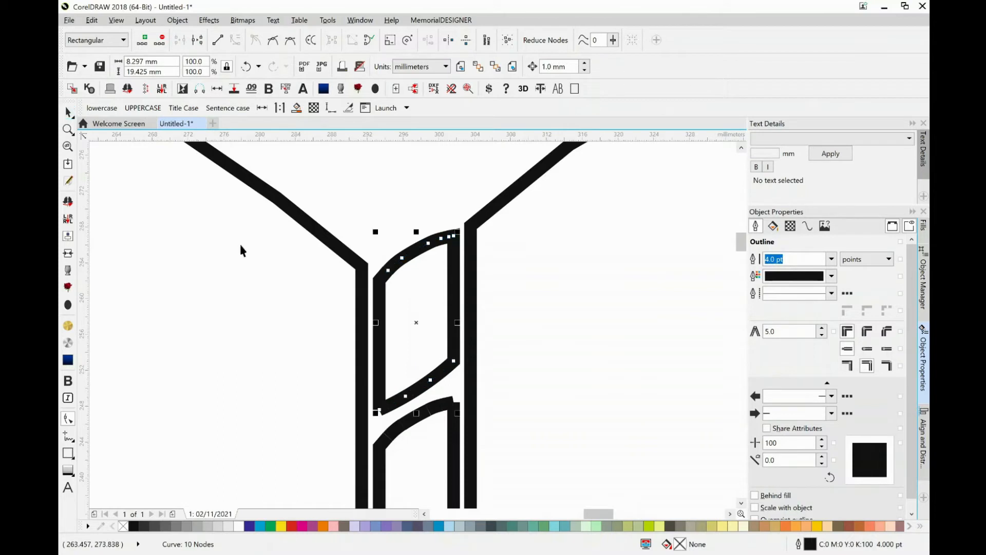
{"action": "left_click", "coordinate": [378, 307], "text": "shift"}
{"action": "left_click", "coordinate": [178, 20]}
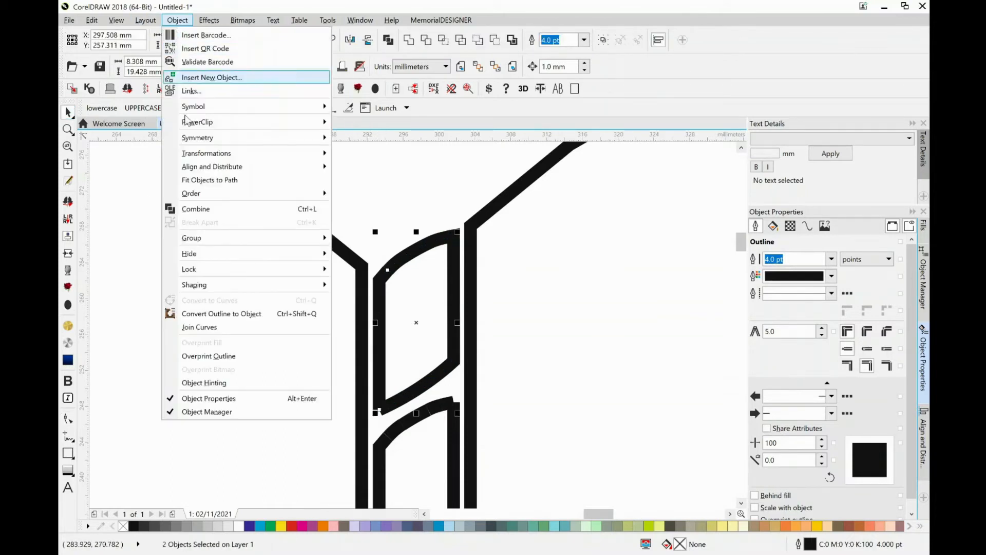
{"action": "left_click", "coordinate": [209, 210]}
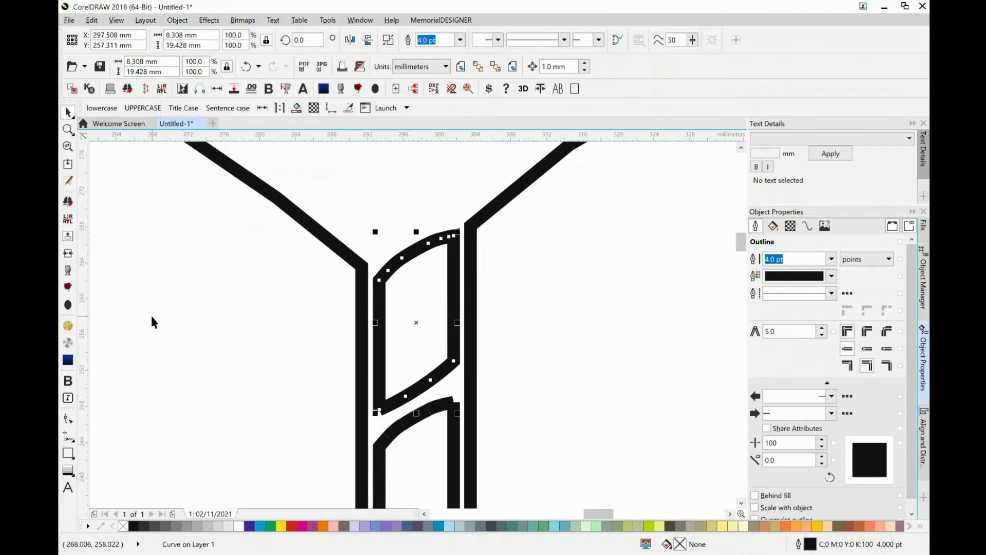
Join the remaining open nodes on the upper-left arc and at the lower-left corner to close the link's outline.
{"action": "left_click", "coordinate": [68, 413]}
{"action": "right_click", "coordinate": [68, 413]}
{"action": "left_click", "coordinate": [67, 416]}
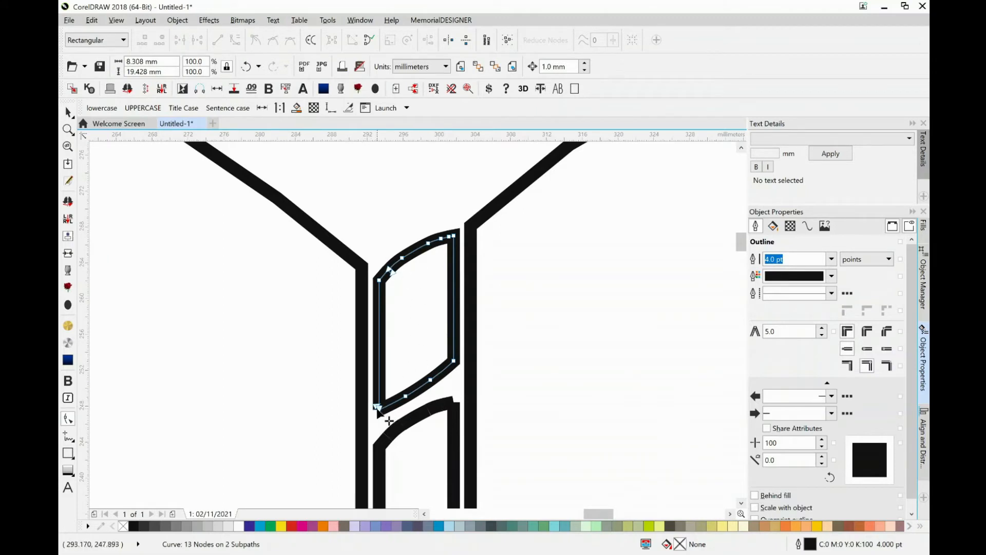
{"action": "left_click", "coordinate": [390, 270]}
{"action": "left_click", "coordinate": [179, 41]}
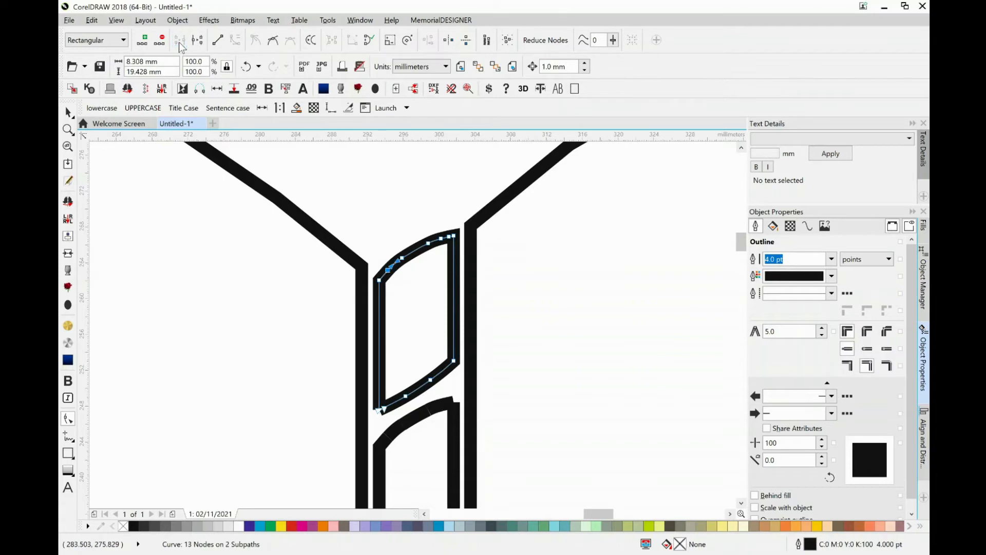
{"action": "left_click_drag", "start_coordinate": [375, 404], "coordinate": [402, 429]}
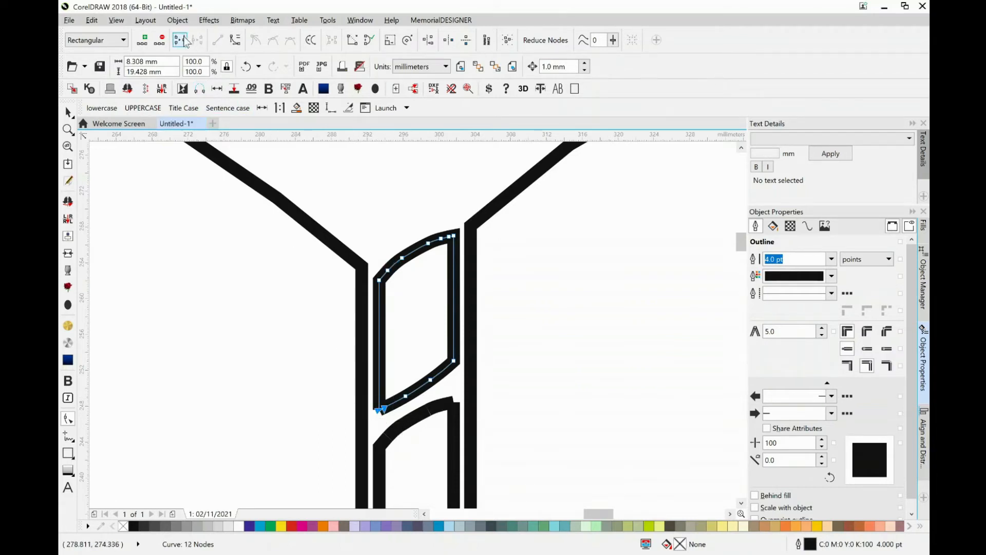
{"action": "left_click", "coordinate": [186, 41]}
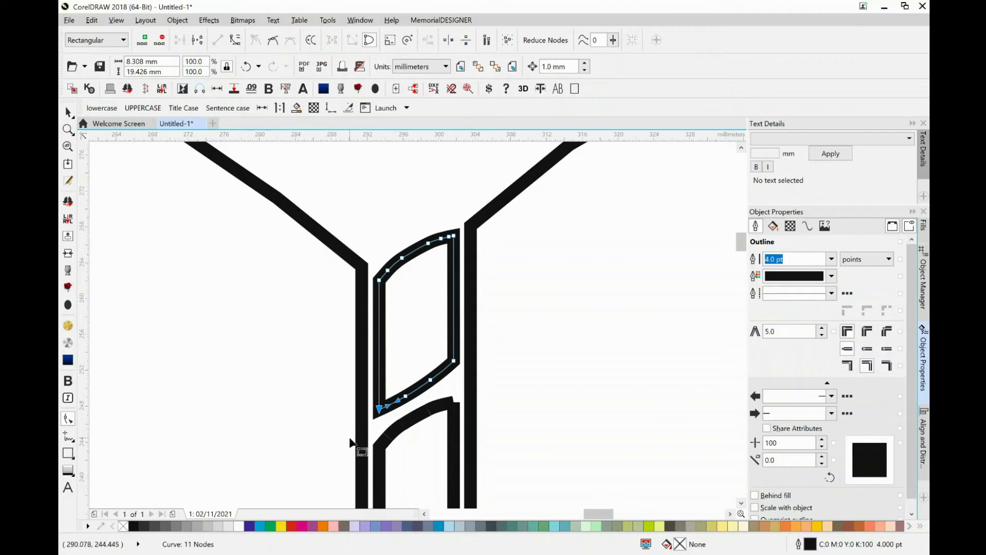
Fill the closed rope link with yellow and deselect it with the whole book in view.
{"action": "left_click", "coordinate": [282, 526]}
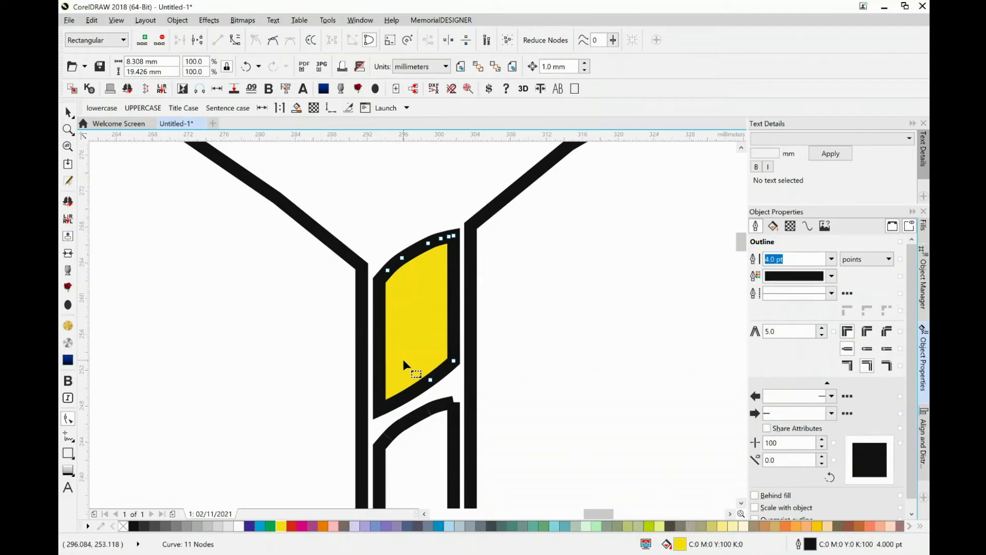
{"action": "key", "text": "F4"}
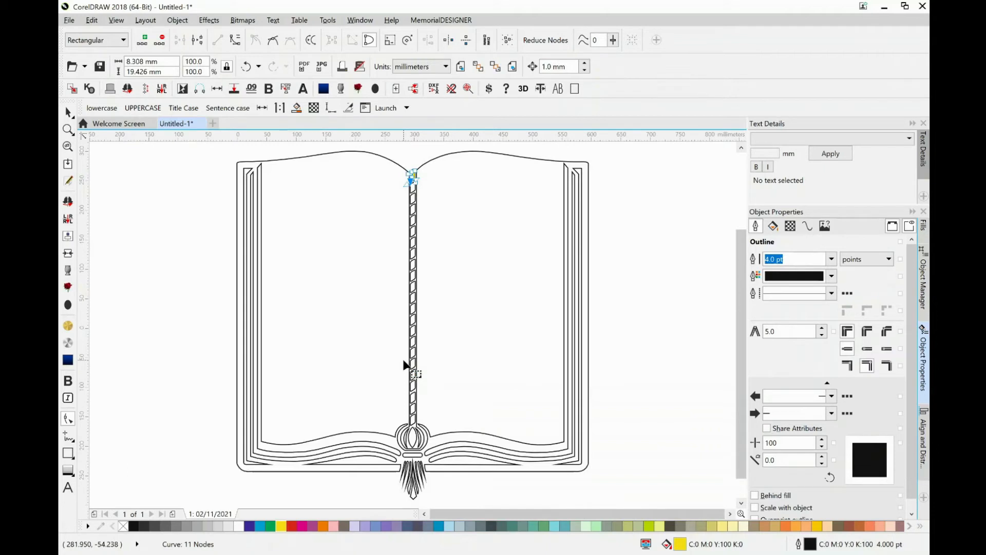
{"action": "left_click", "coordinate": [67, 110]}
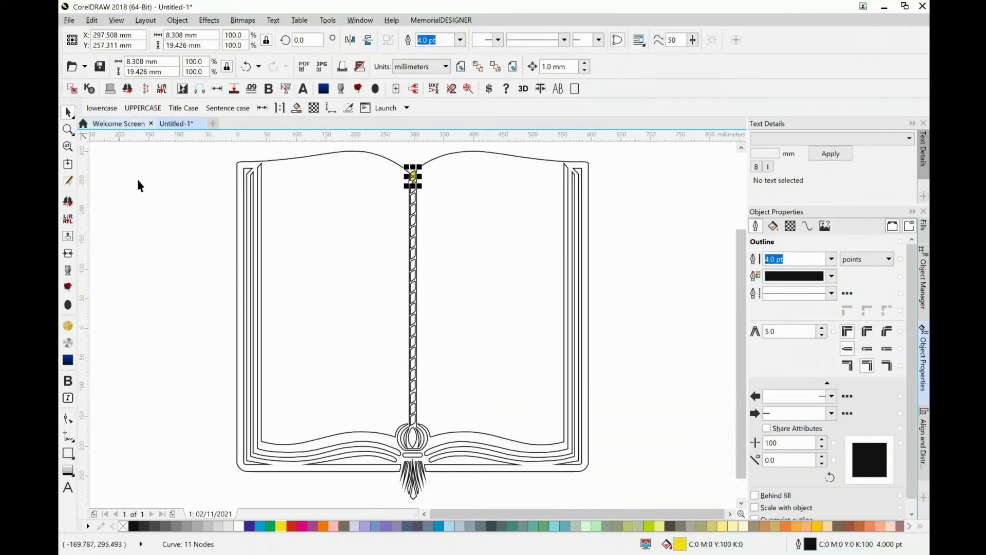
{"action": "left_click", "coordinate": [272, 265]}
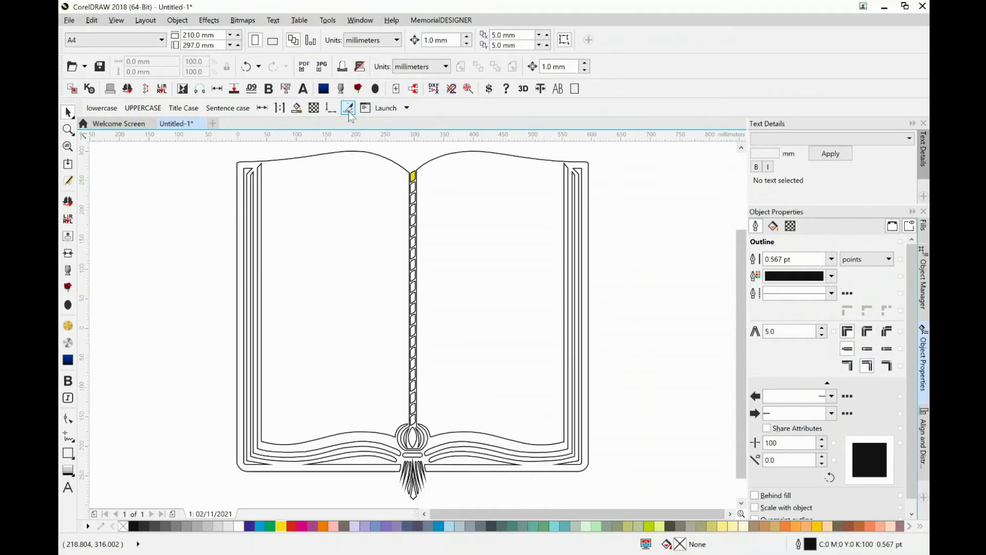
{"action": "right_click", "coordinate": [371, 109]}
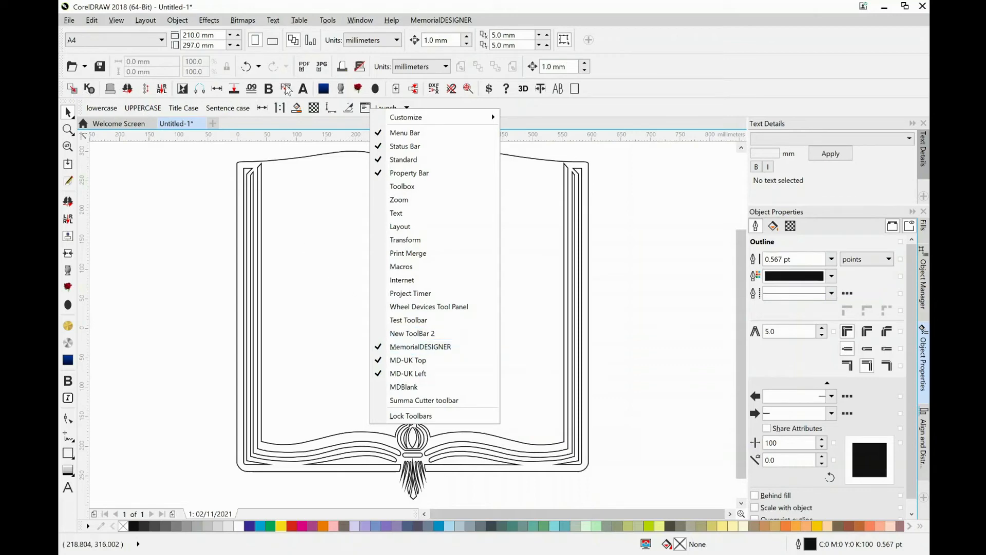
{"action": "left_click", "coordinate": [615, 90]}
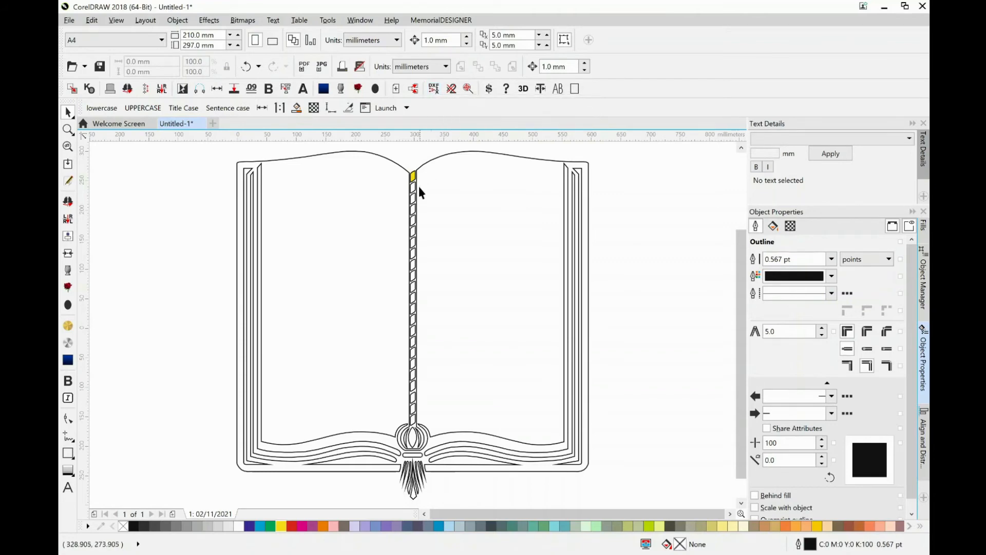
Set the outline width of all objects in the book drawing to Hairline and deselect them.
{"action": "scroll", "coordinate": [416, 204], "scroll_direction": "up", "scroll_amount": 3}
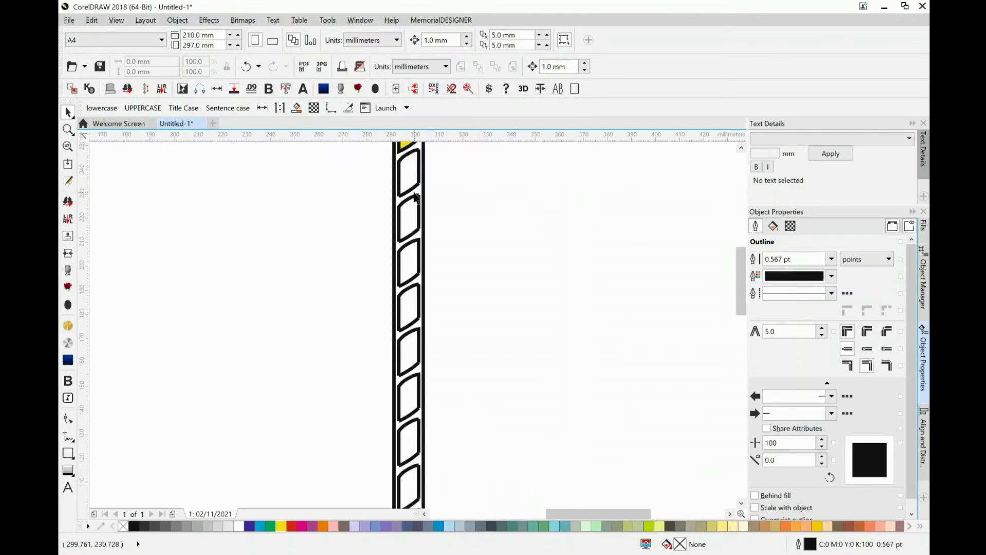
{"action": "scroll", "coordinate": [408, 172], "scroll_direction": "up", "scroll_amount": 2}
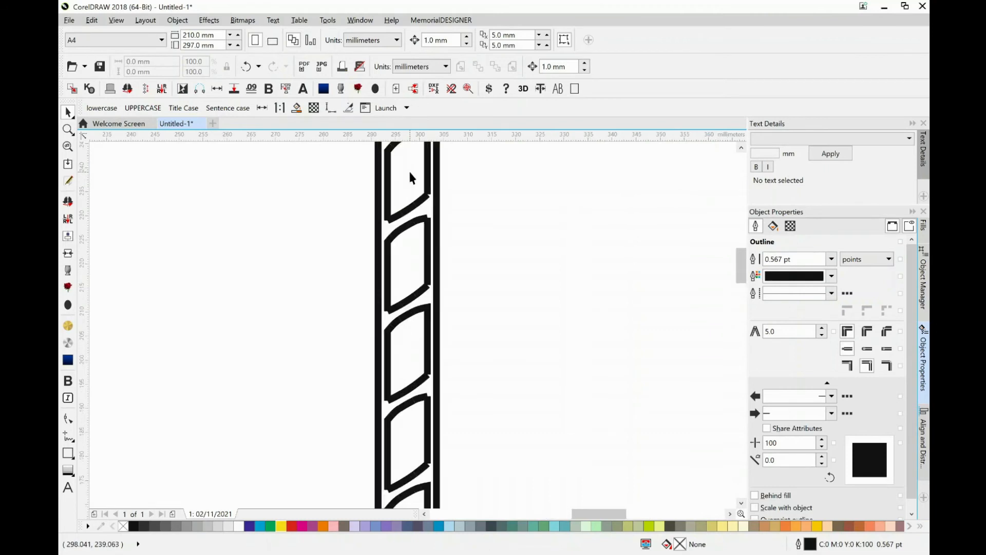
{"action": "scroll", "coordinate": [401, 291], "scroll_direction": "up", "scroll_amount": 2}
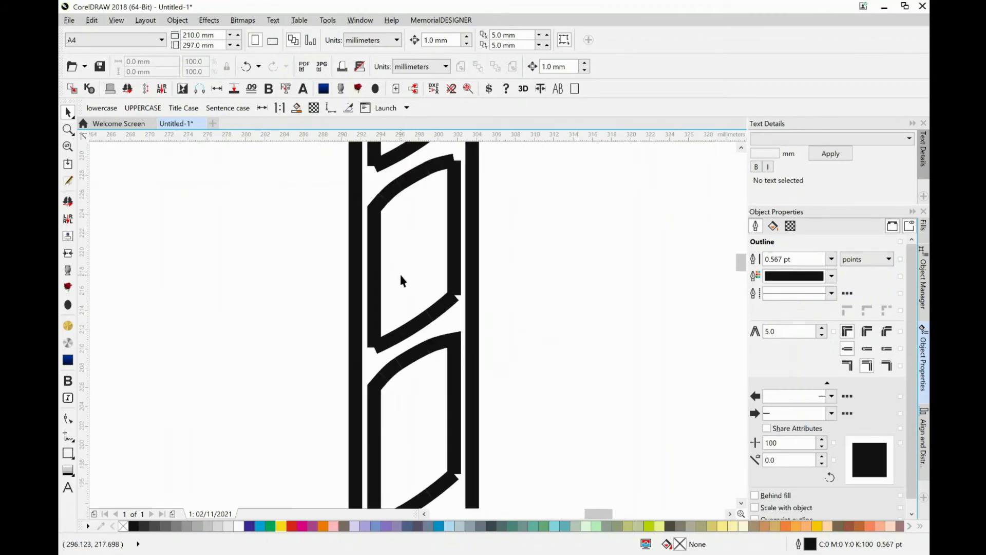
{"action": "left_click", "coordinate": [456, 269]}
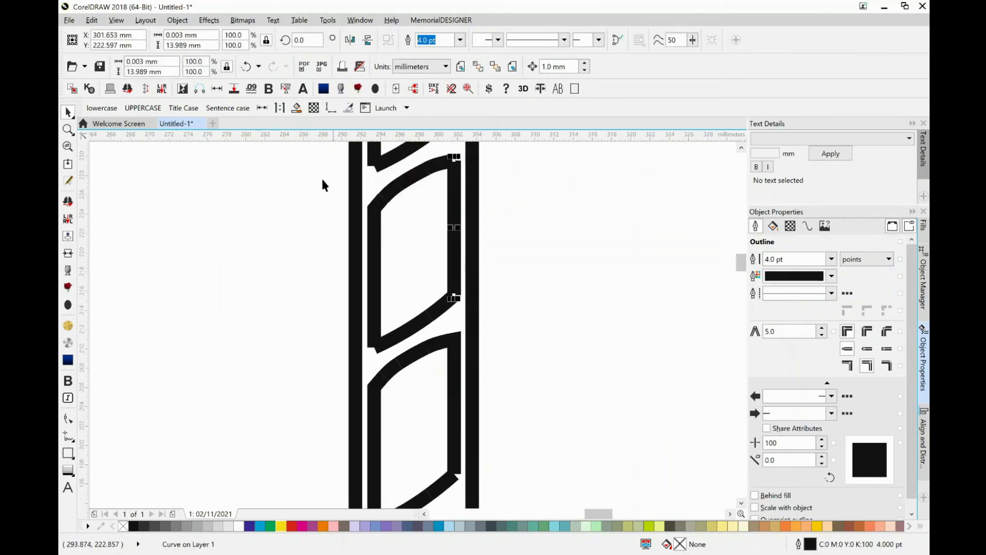
{"action": "key", "text": "ctrl+a"}
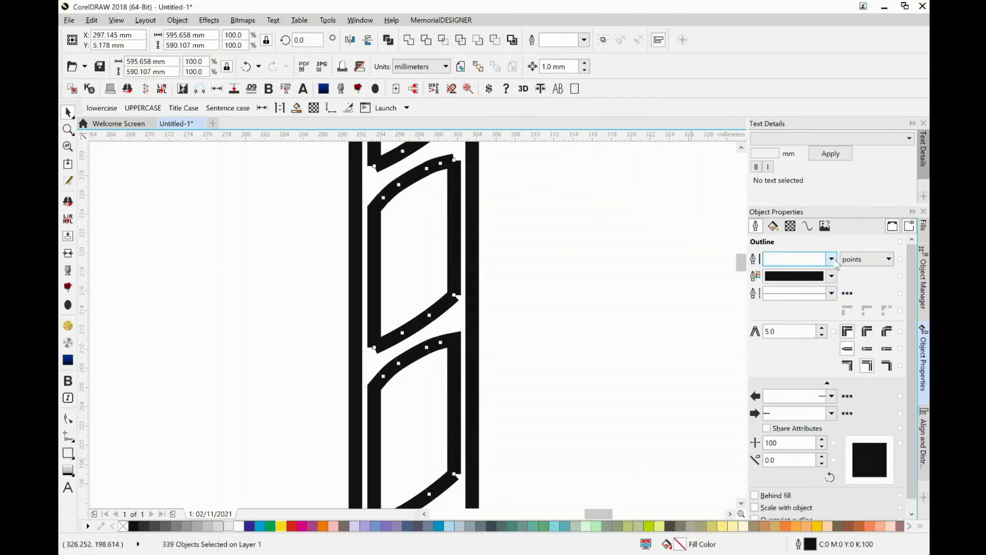
{"action": "left_click", "coordinate": [832, 259]}
{"action": "left_click", "coordinate": [775, 281]}
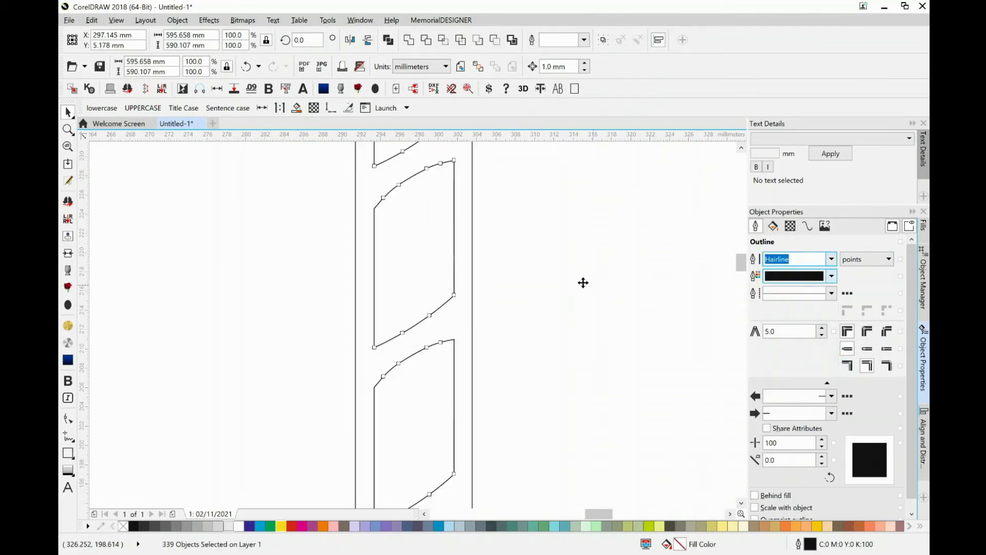
{"action": "left_click", "coordinate": [463, 297]}
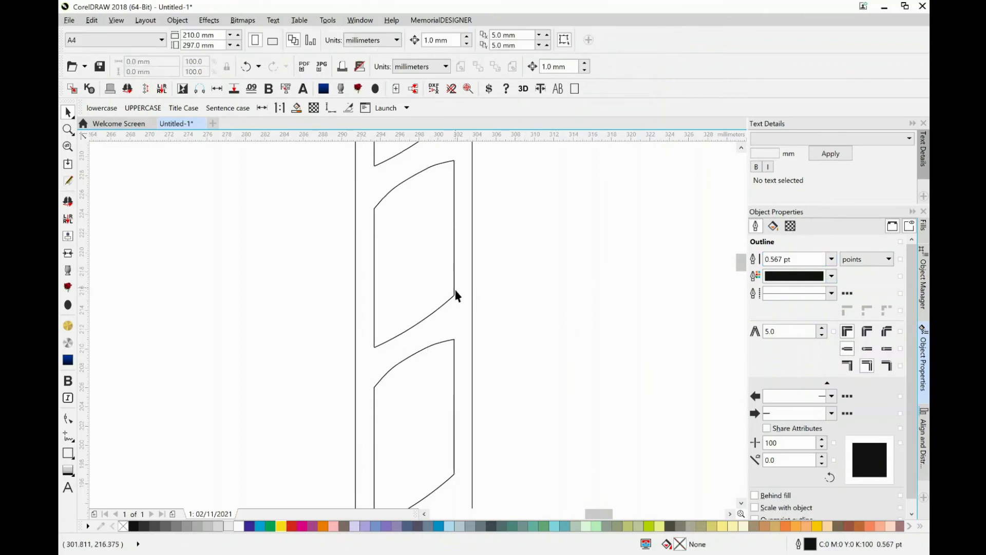
Run DXFix on the imported book drawing to consolidate its layers and close all curves.
{"action": "left_click", "coordinate": [455, 297]}
{"action": "left_click", "coordinate": [453, 295]}
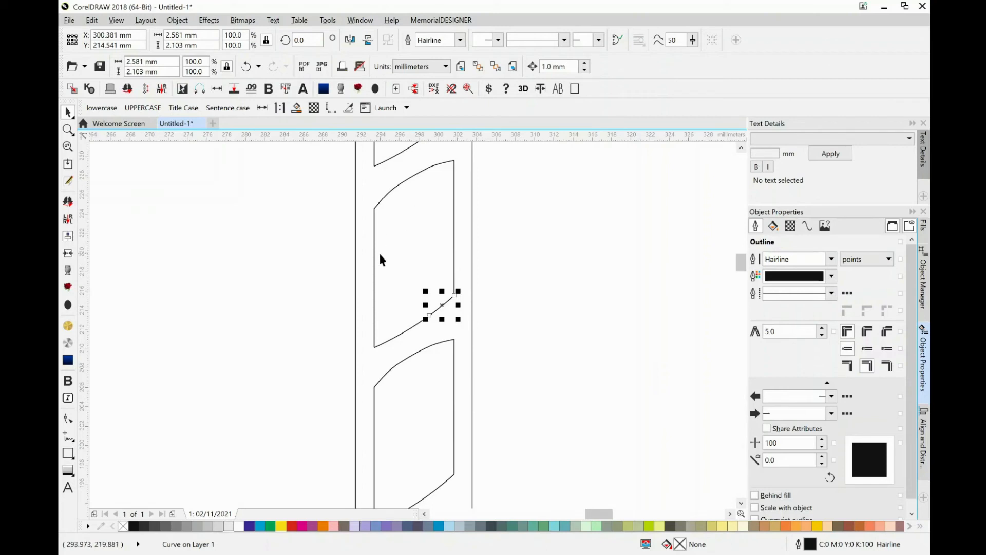
{"action": "scroll", "coordinate": [381, 254], "scroll_direction": "down", "scroll_amount": 5}
{"action": "scroll", "coordinate": [388, 260], "scroll_direction": "down", "scroll_amount": 2}
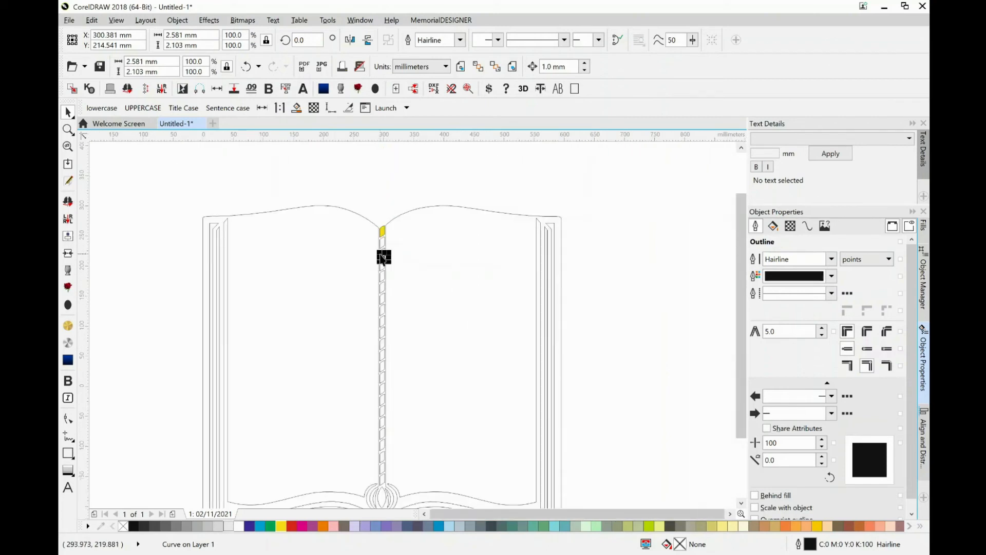
{"action": "left_click", "coordinate": [433, 88]}
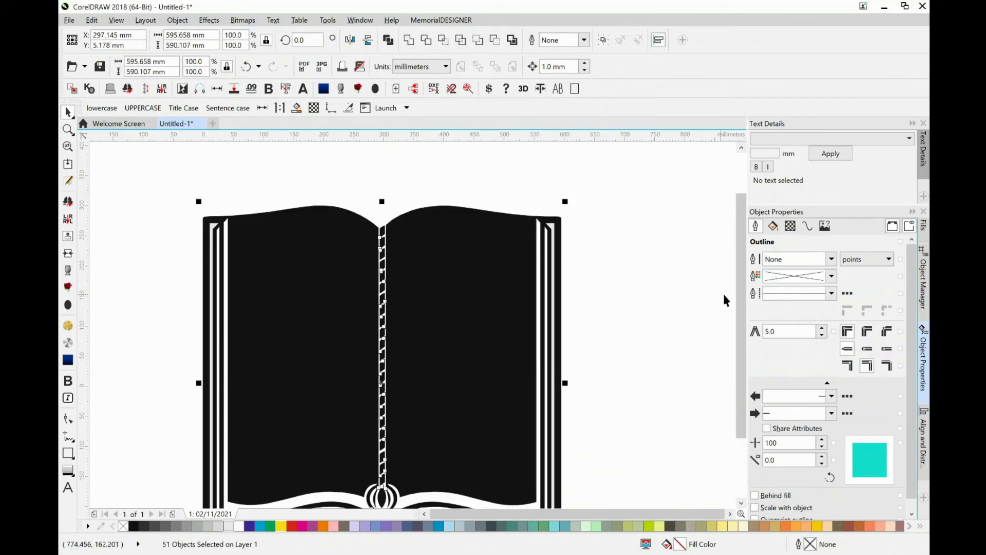
{"action": "left_click_drag", "start_coordinate": [739, 293], "coordinate": [740, 319]}
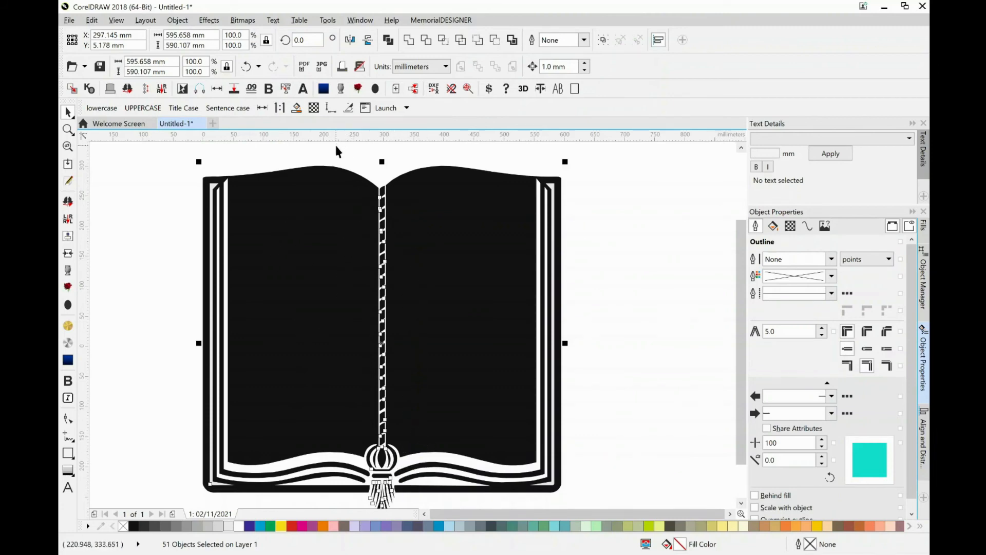
Examine the book shape and the uppermost rope links individually to check that each is a closed object.
{"action": "left_click", "coordinate": [330, 270]}
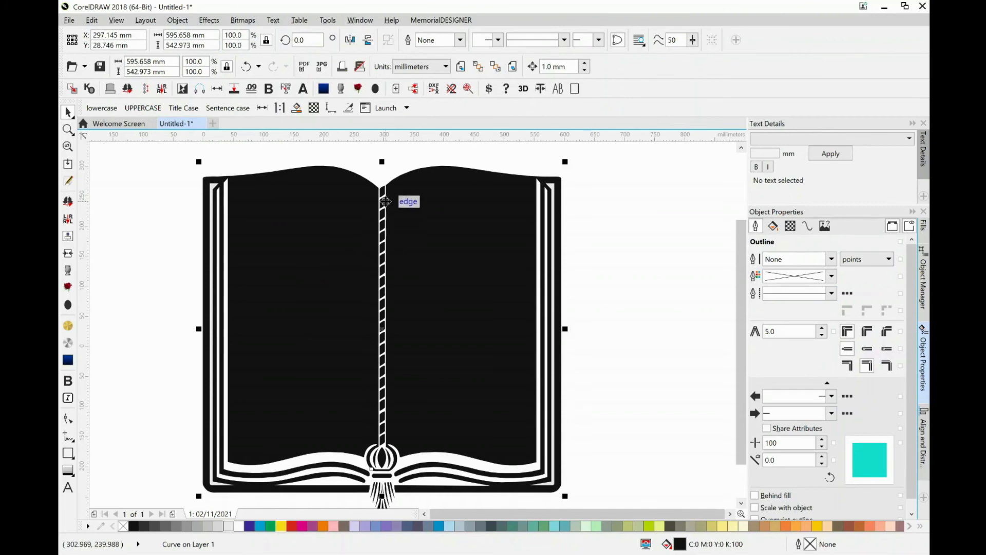
{"action": "scroll", "coordinate": [389, 205], "scroll_direction": "up", "scroll_amount": 5}
{"action": "left_click", "coordinate": [354, 195]}
{"action": "left_click", "coordinate": [345, 182]}
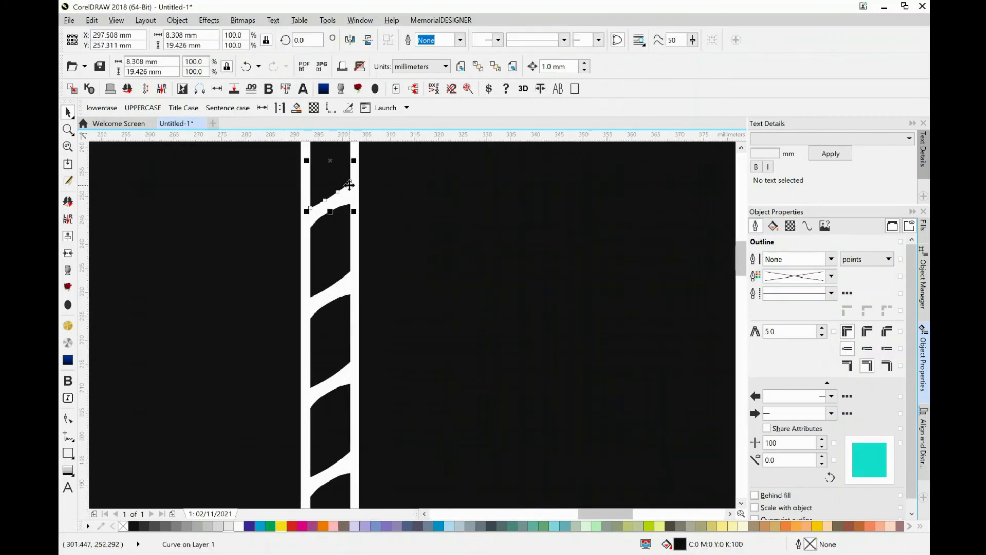
{"action": "left_click", "coordinate": [741, 147]}
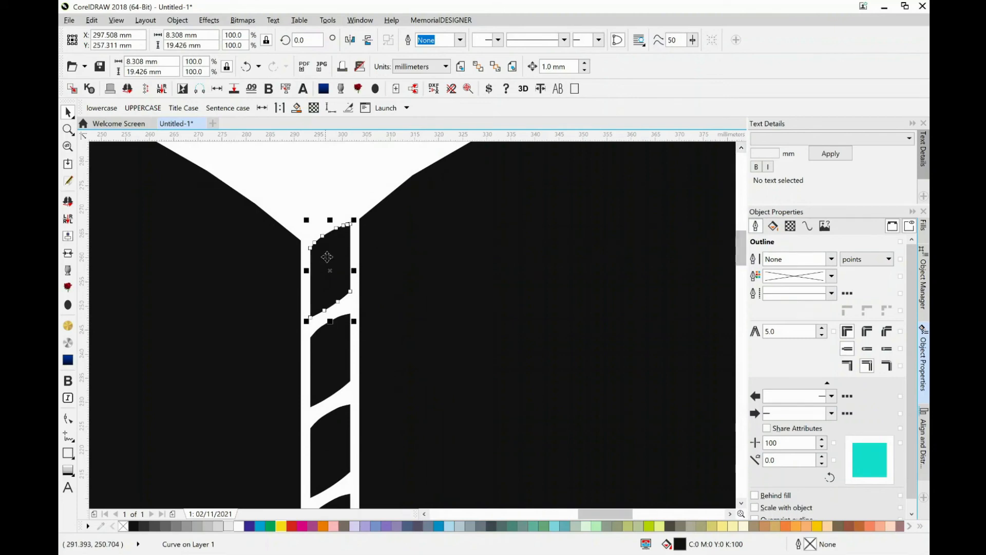
{"action": "left_click", "coordinate": [326, 375]}
{"action": "left_click", "coordinate": [339, 267]}
{"action": "left_click", "coordinate": [344, 345]}
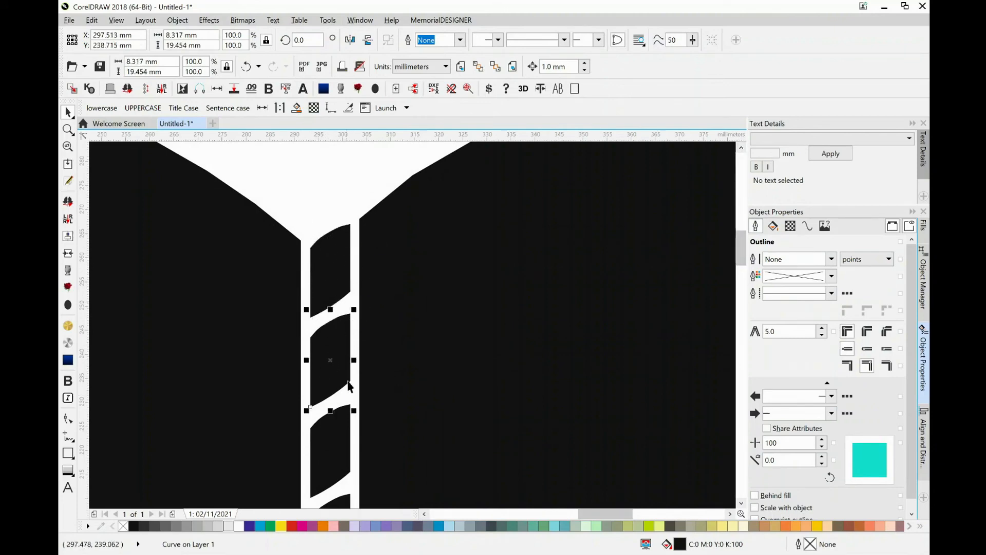
Fill the third rope link from the upper end with the gold bitmap pattern.
{"action": "left_click", "coordinate": [329, 472]}
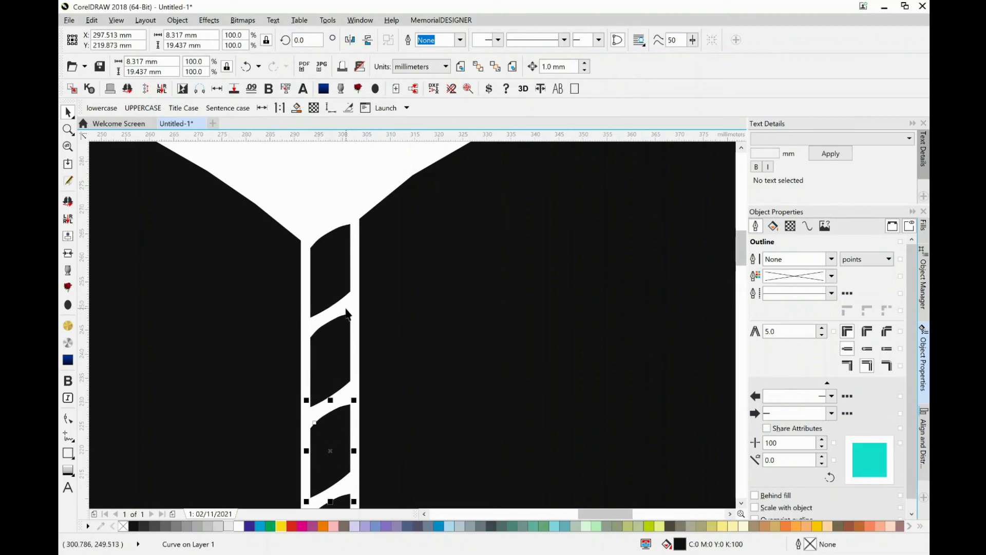
{"action": "scroll", "coordinate": [346, 314], "scroll_direction": "down", "scroll_amount": 2}
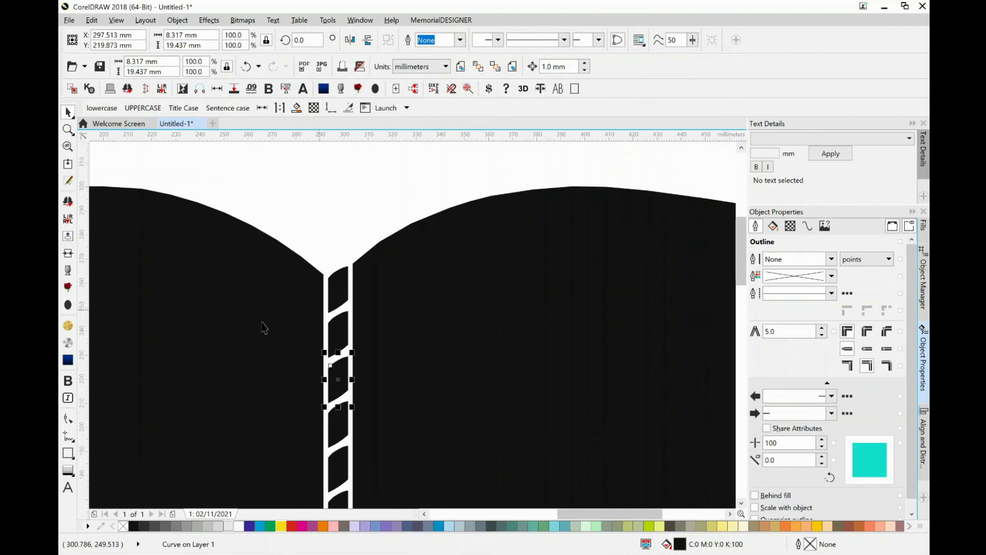
{"action": "left_click", "coordinate": [71, 329]}
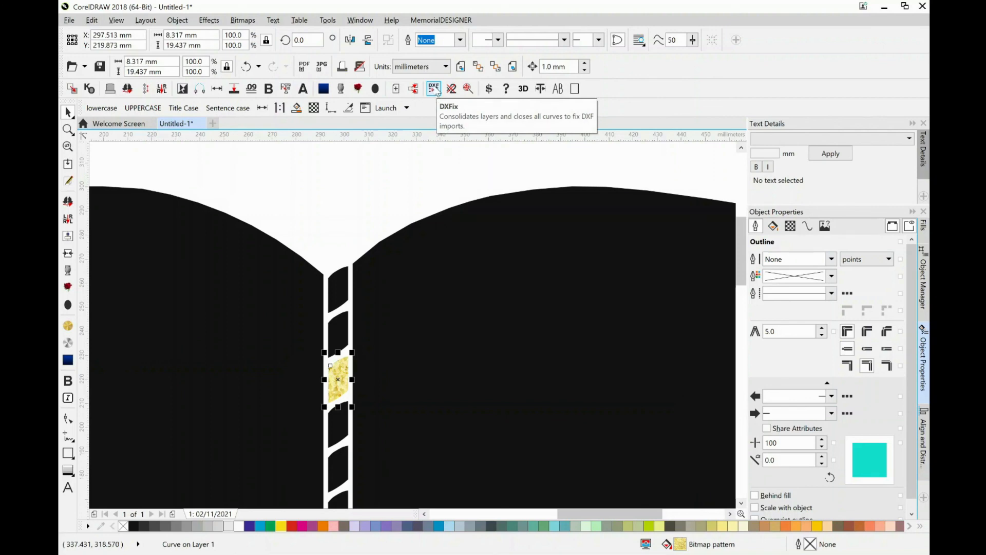
Move the DXFix command to the toolbar holding the text-case commands, and hide the MemorialDESIGNER toolbar and the Property Bar.
{"action": "left_click_drag", "start_coordinate": [435, 91], "coordinate": [260, 110]}
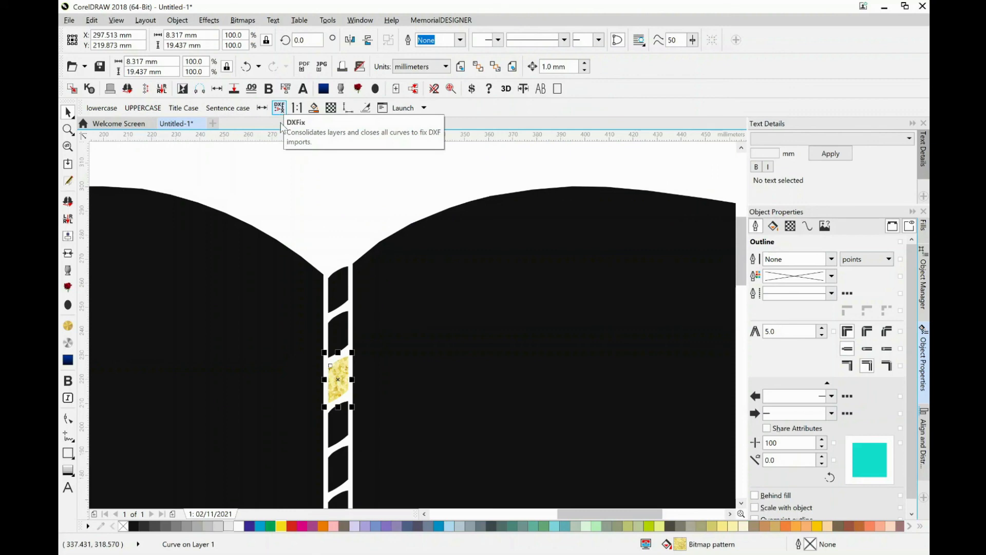
{"action": "right_click", "coordinate": [311, 90]}
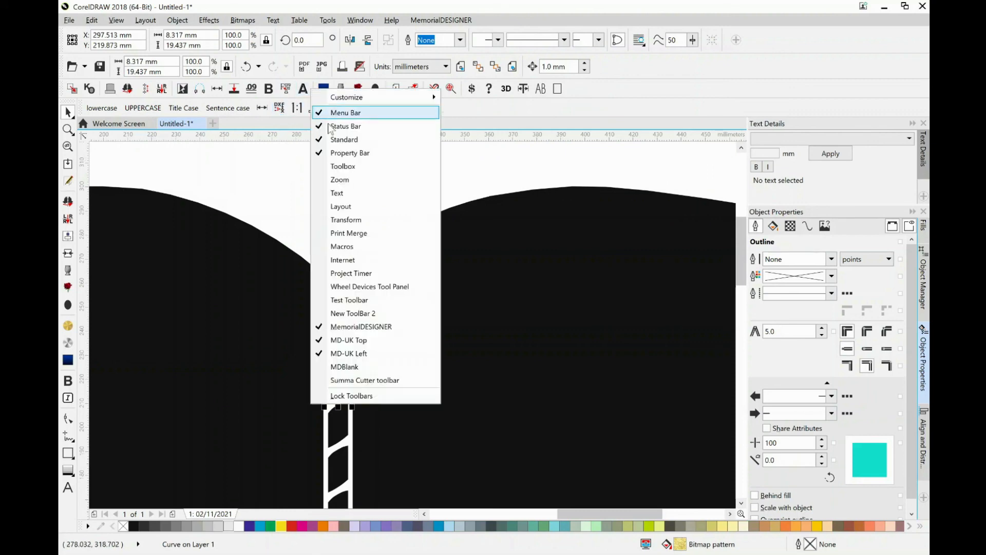
{"action": "left_click", "coordinate": [339, 326]}
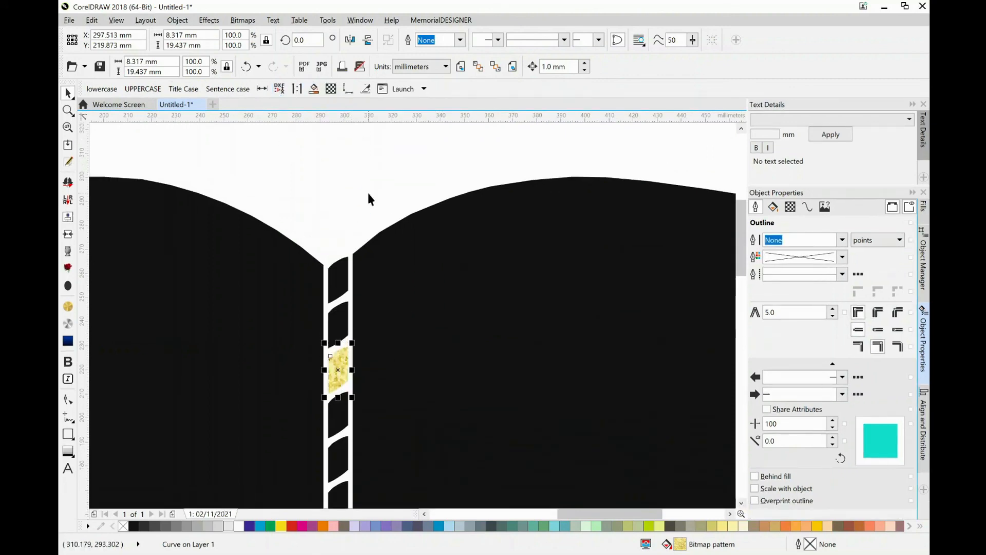
{"action": "right_click", "coordinate": [358, 47]}
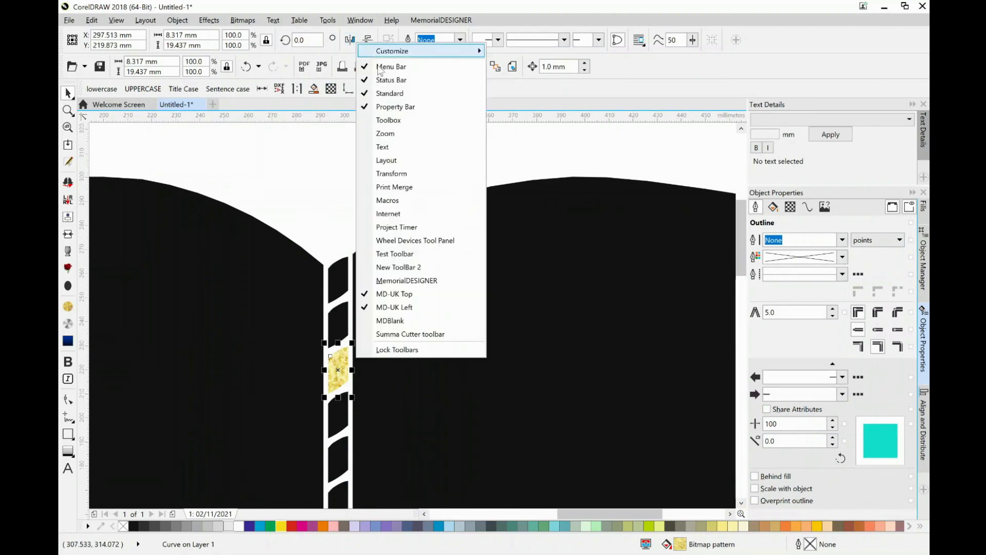
{"action": "left_click", "coordinate": [386, 108]}
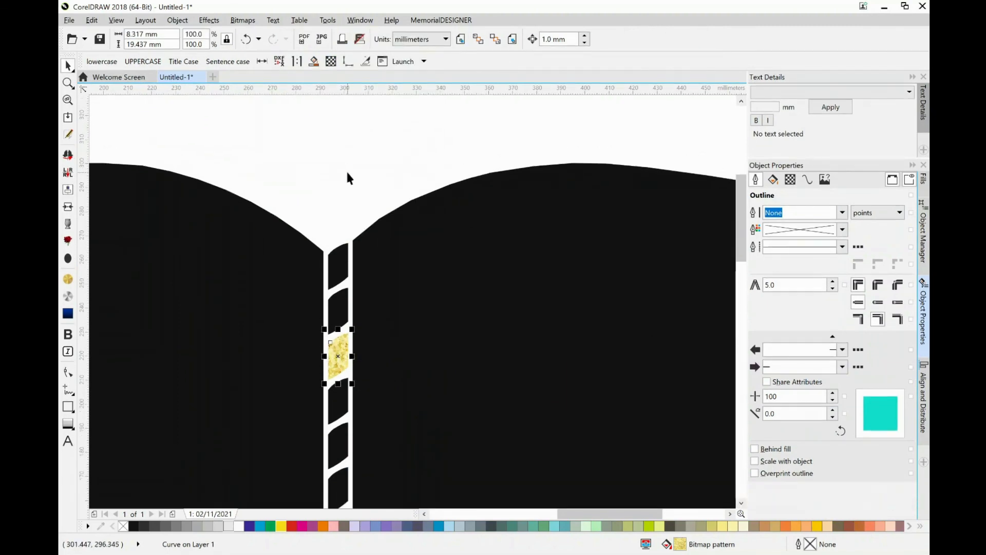